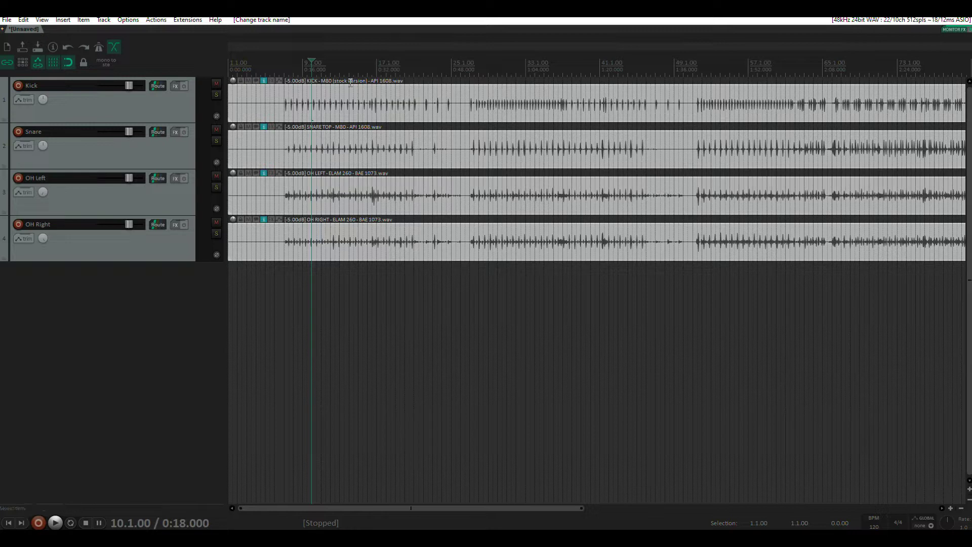
Look over the Kick, Snare, OH Left and OH Right tracks by selecting them one after another.
left_click(98, 112)
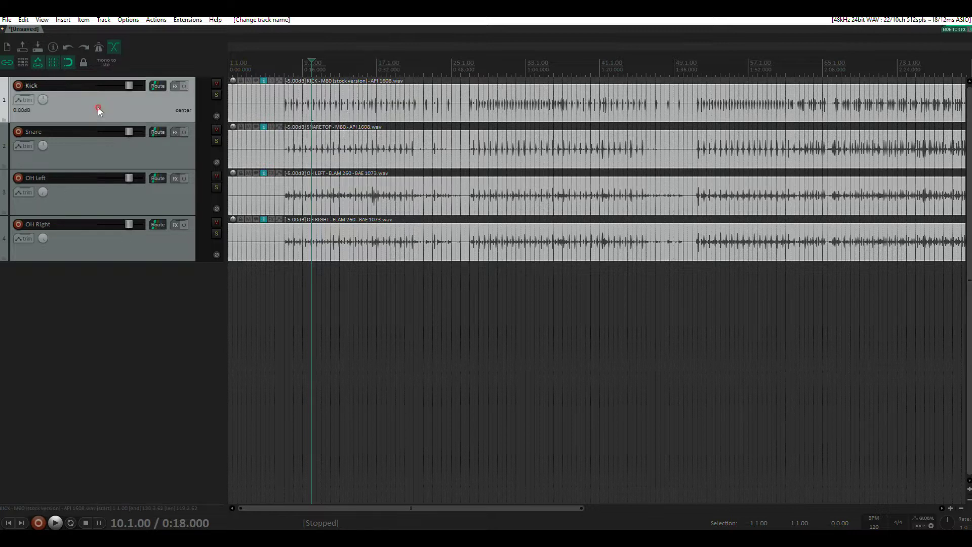
left_click(98, 160)
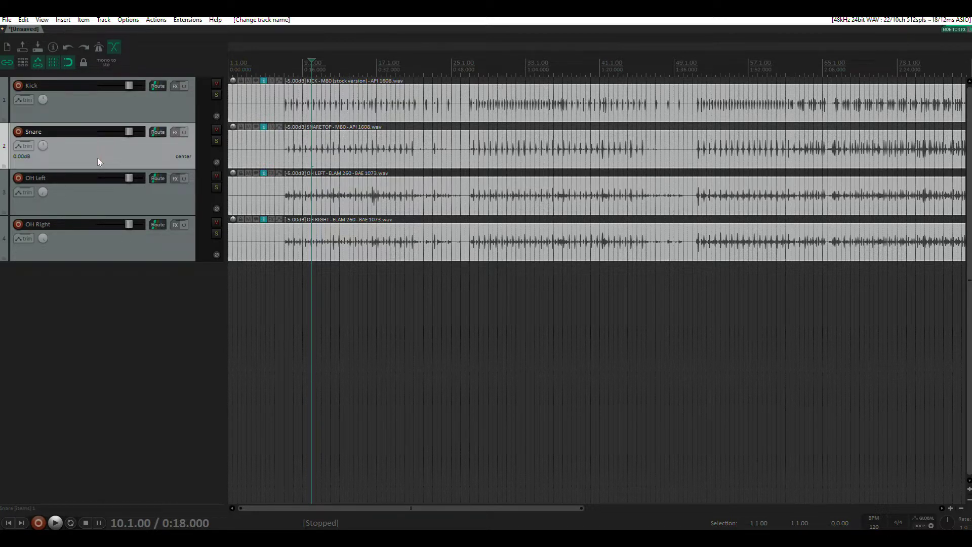
left_click(107, 205)
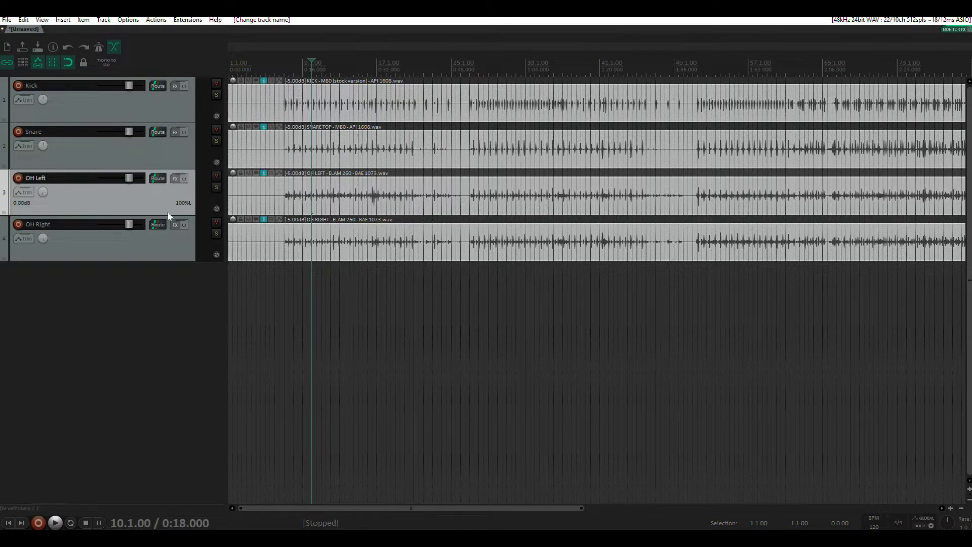
left_click(162, 253)
left_click(154, 205)
left_click(173, 202)
Solo the OH Left and OH Right tracks and play them back from 0:18.
left_click_drag(216, 188, 218, 231)
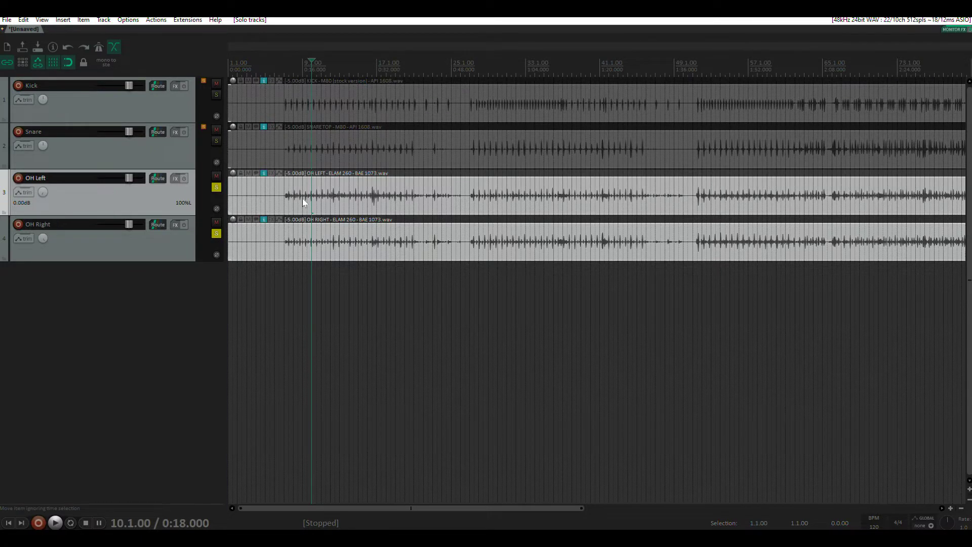
key("space")
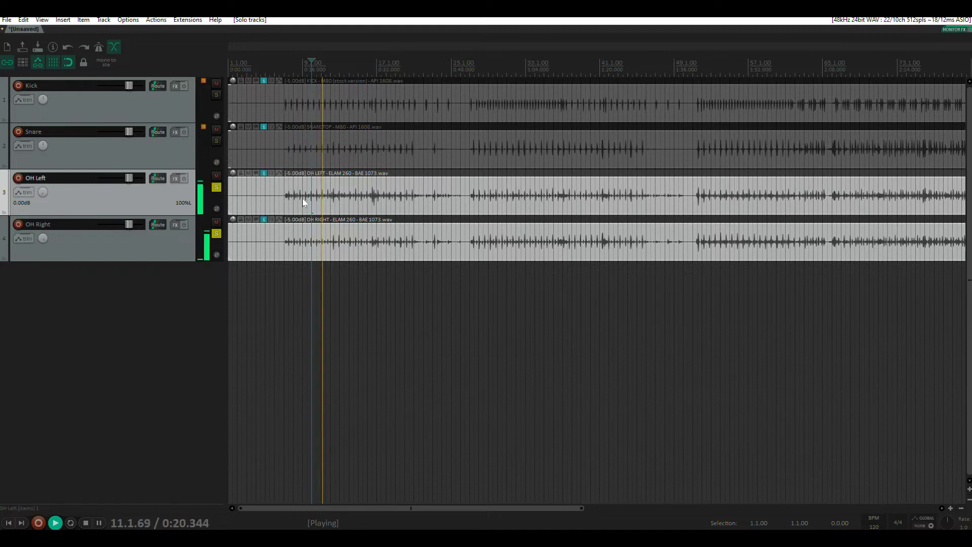
key("space")
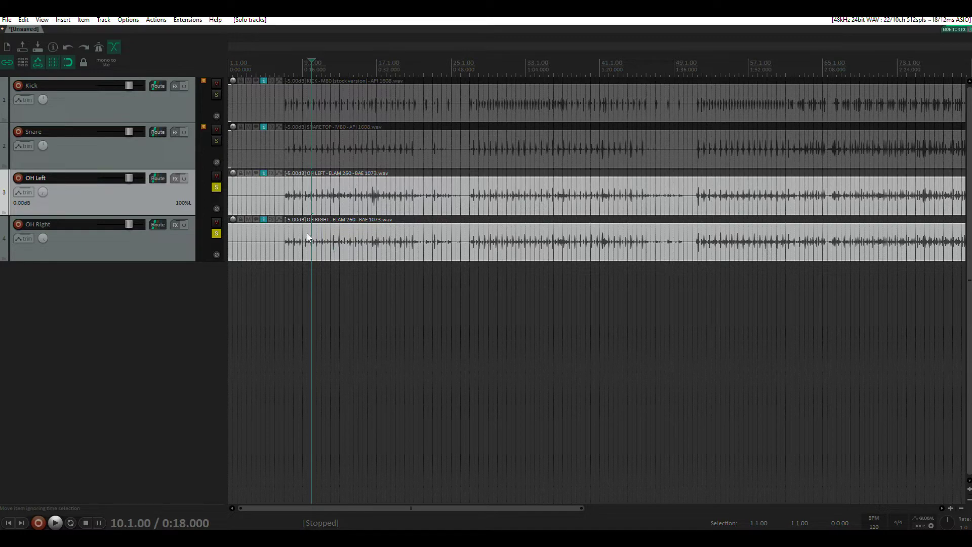
Show the OH Left track's volume envelope and hide it again.
mouse_move(307, 233)
left_mouse_down()
mouse_move(502, 235)
mouse_move(273, 242)
mouse_move(304, 232)
left_mouse_up()
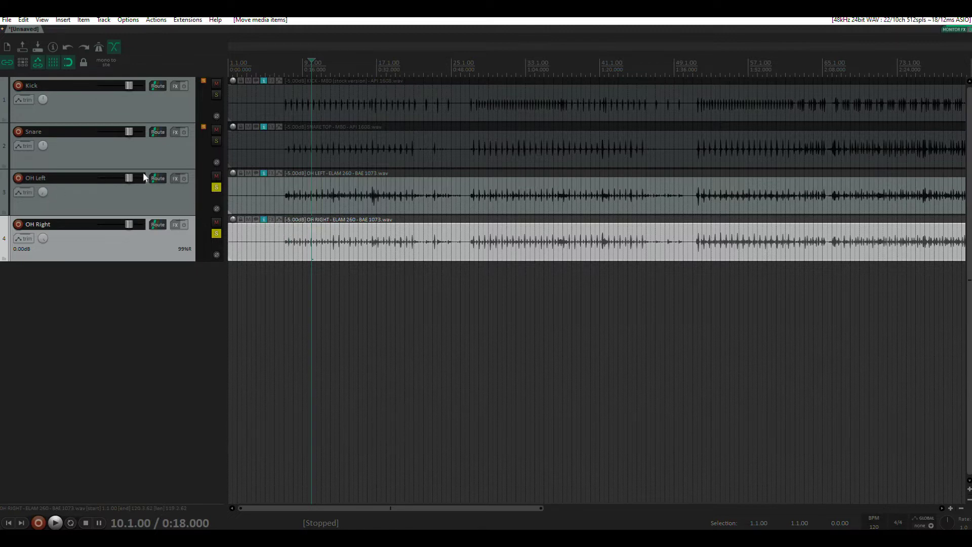
left_click(129, 178)
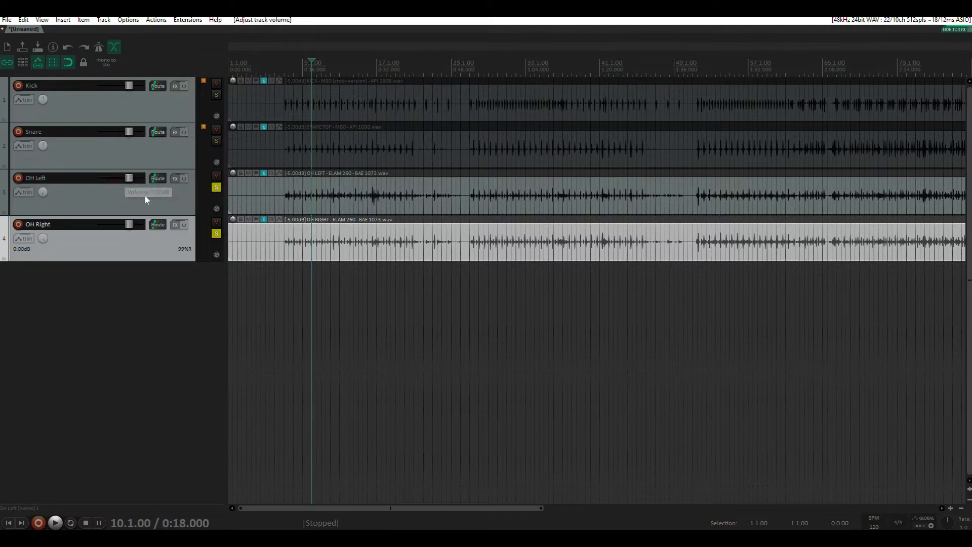
left_click(144, 195)
key("v")
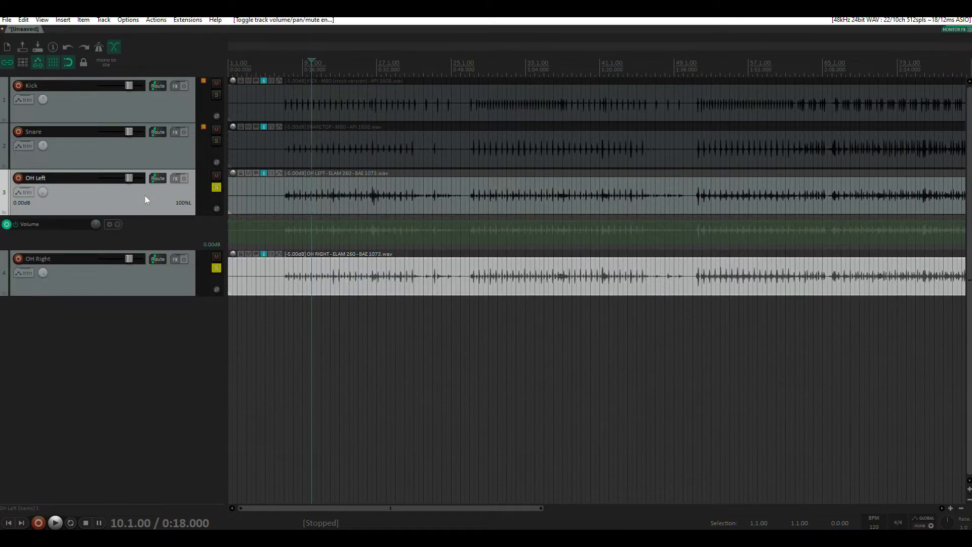
key("v")
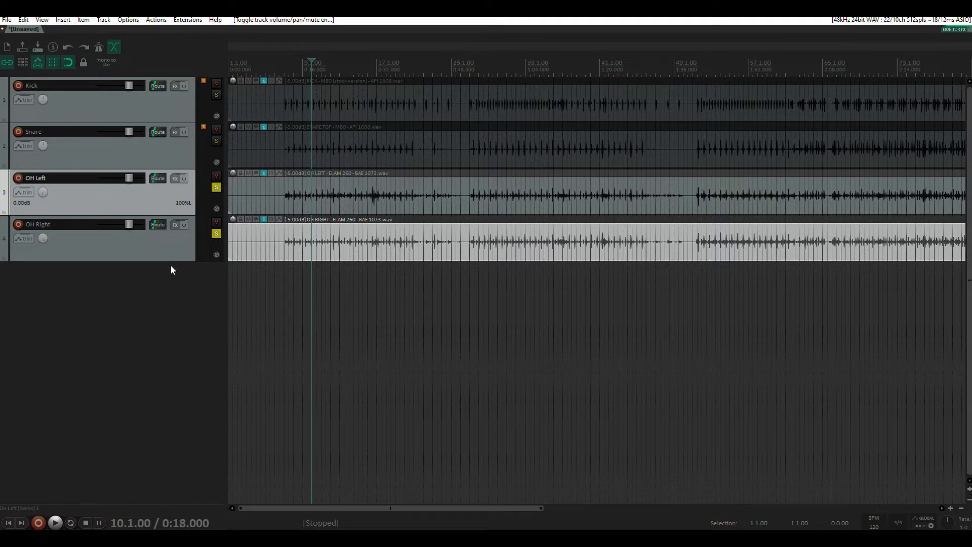
Add a new track named OH and place it directly above the OH Left track.
double_click(178, 291)
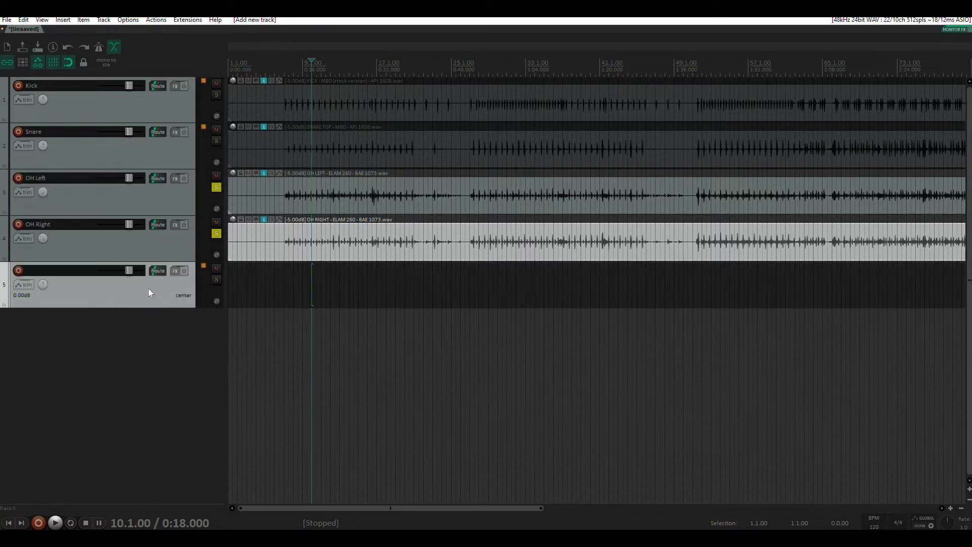
double_click(52, 272)
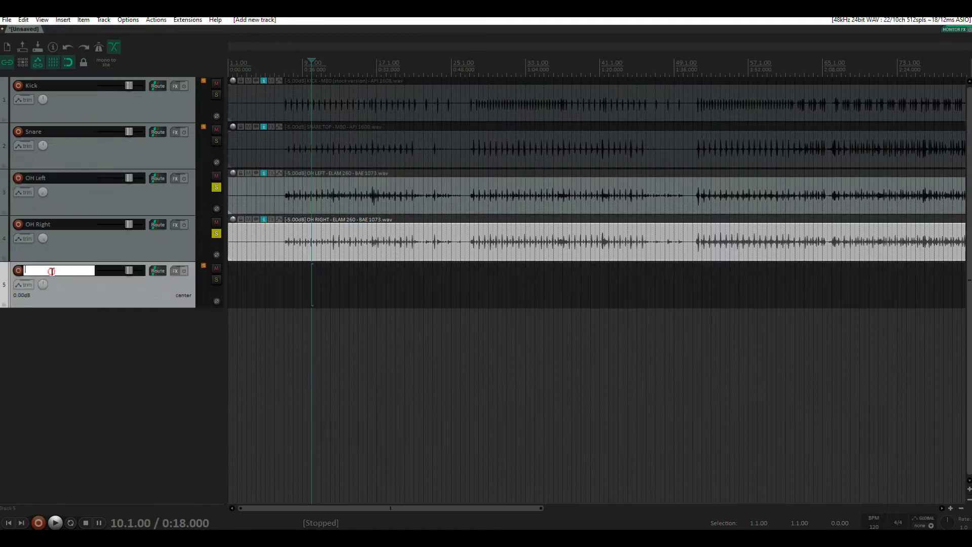
type("OH")
key("Return")
left_click_drag(53, 276, 120, 180)
Nest the OH Left and OH Right tracks together as children of the OH track.
left_click(121, 238)
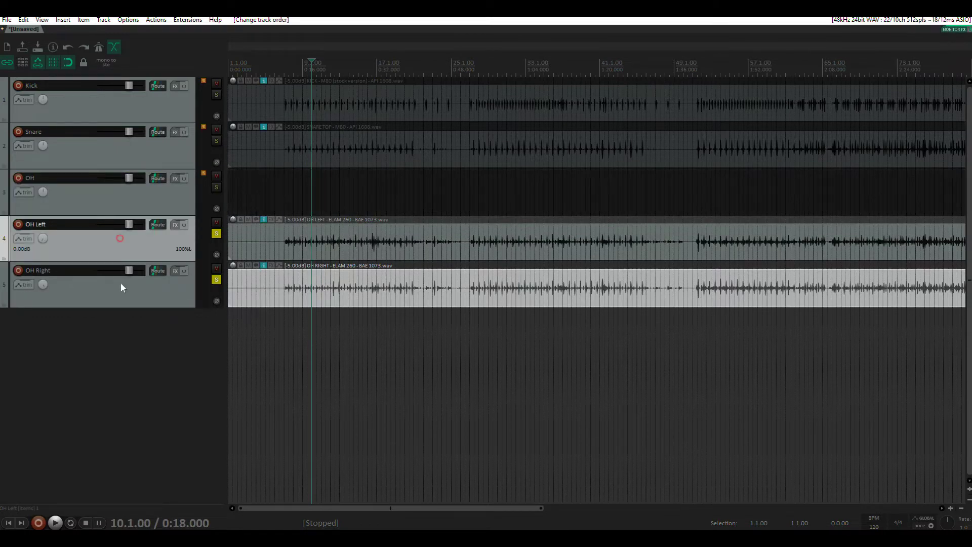
left_click(120, 281, "shift")
left_click_drag(120, 282, 132, 190)
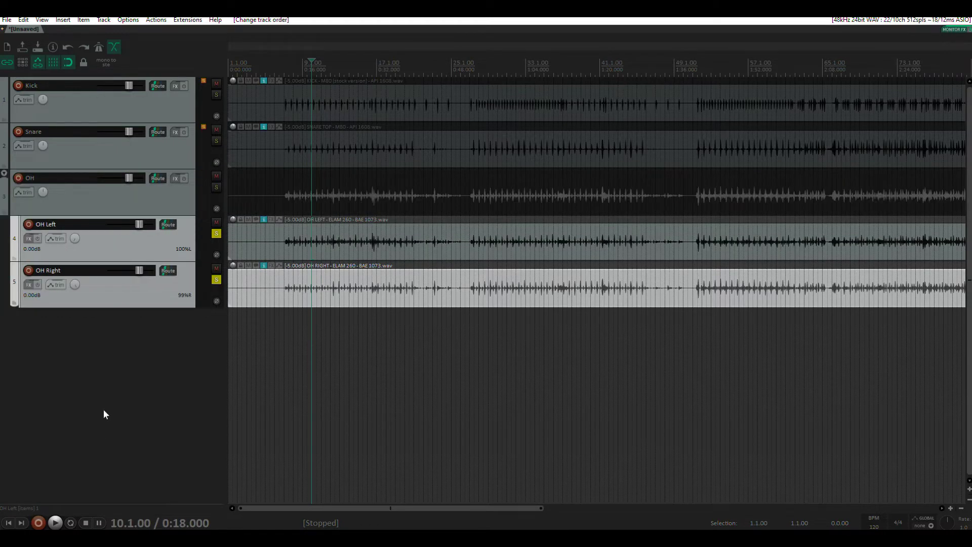
Solo the OH folder track instead of its children, play it briefly and clear its solo.
left_click(213, 234)
left_click(216, 188)
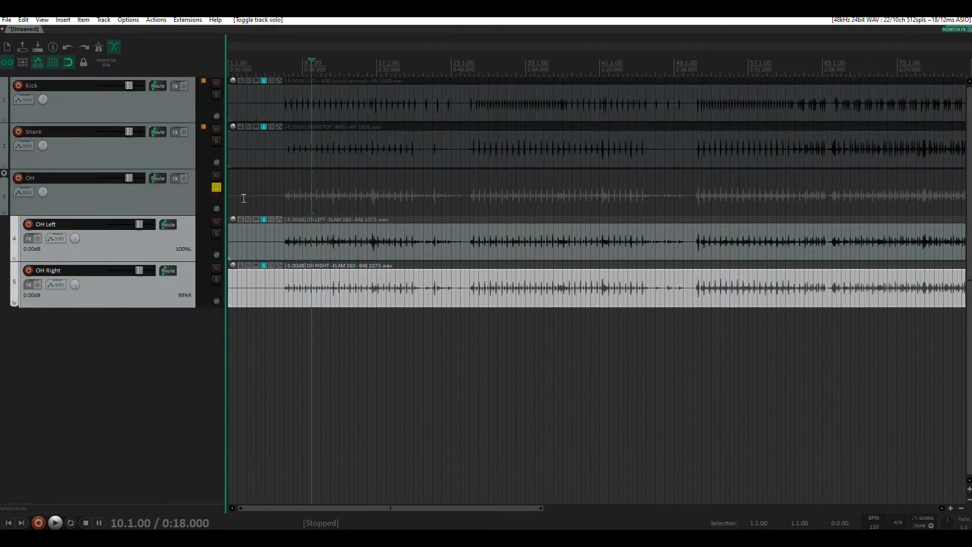
left_click(142, 196)
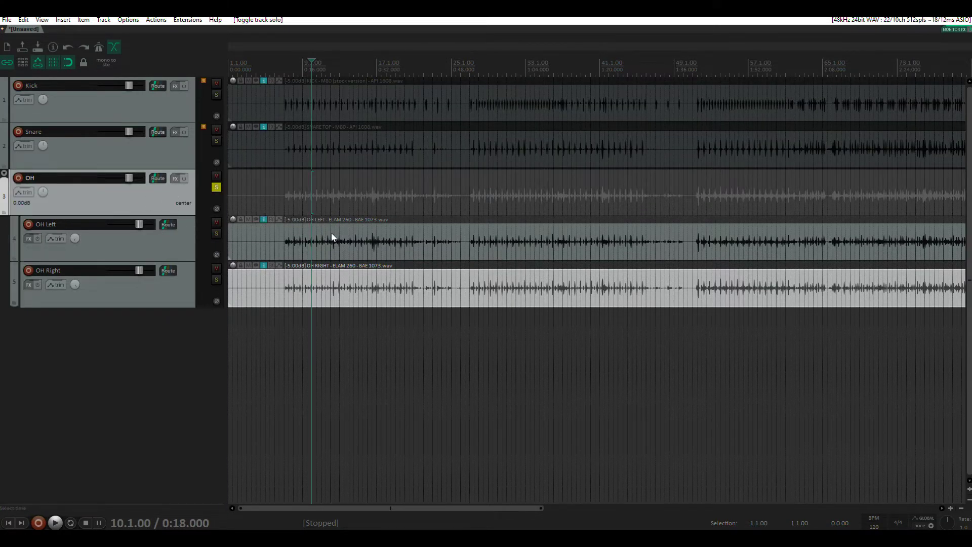
key("space")
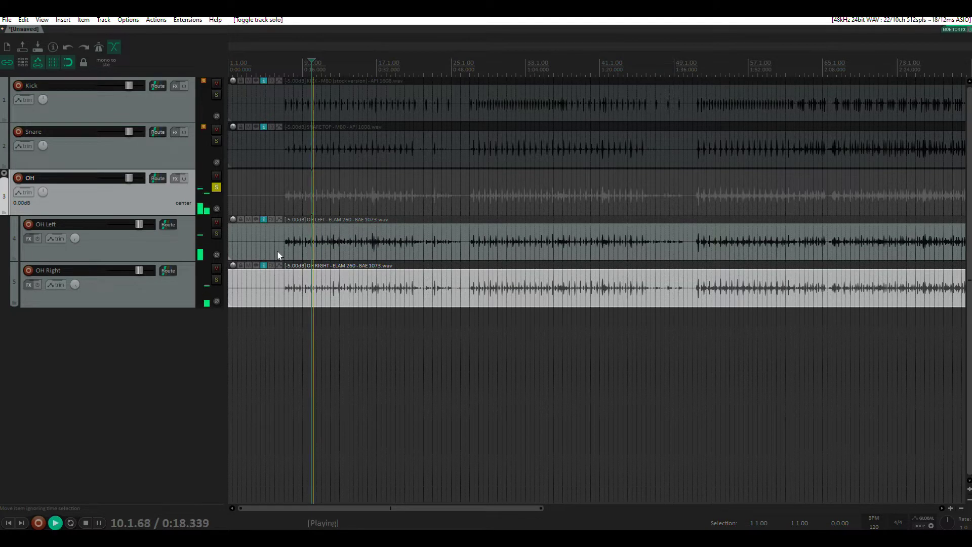
key("space")
left_click(216, 188)
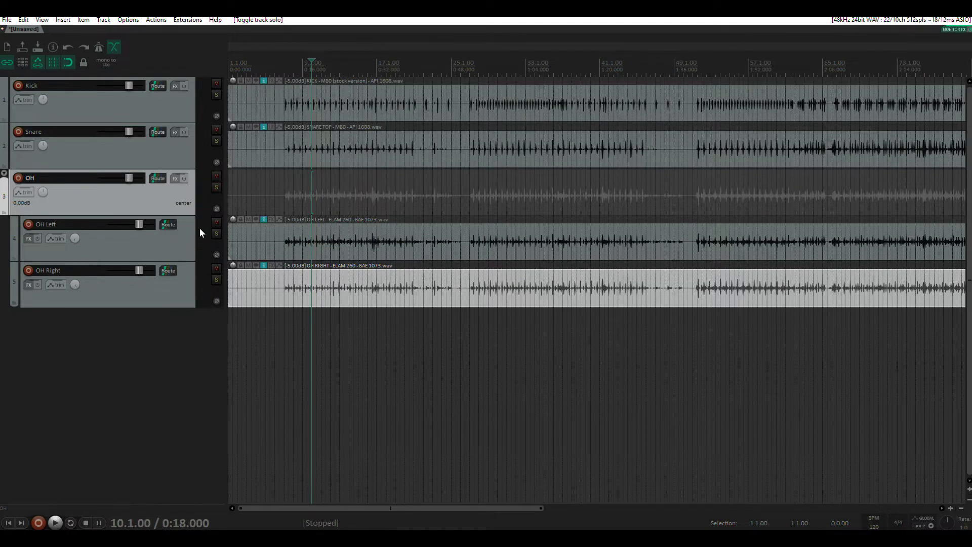
Undo the solo changes, the folder nesting and the addition of the OH track.
key("ctrl+z")
key("ctrl+z")
key("ctrl+z")
key("ctrl+z")
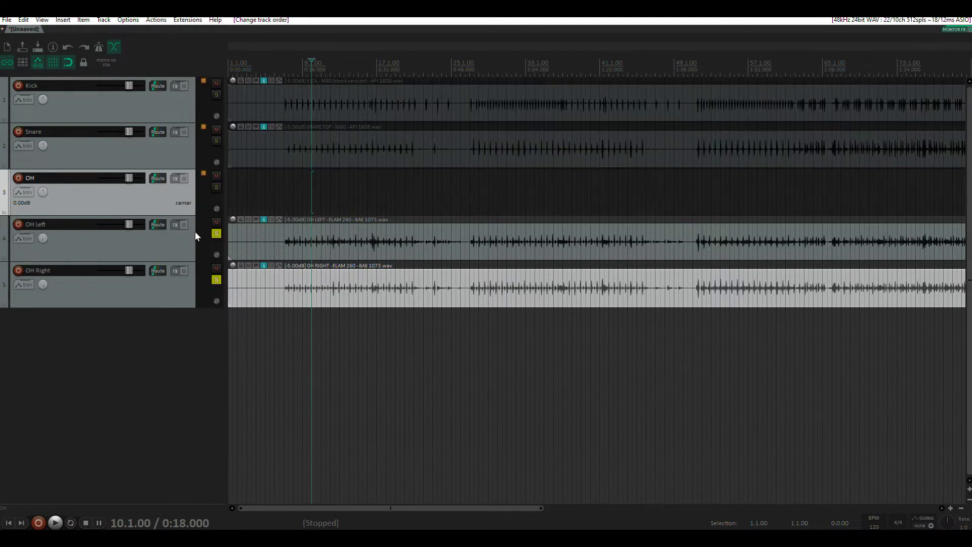
key("ctrl+z")
key("ctrl+z")
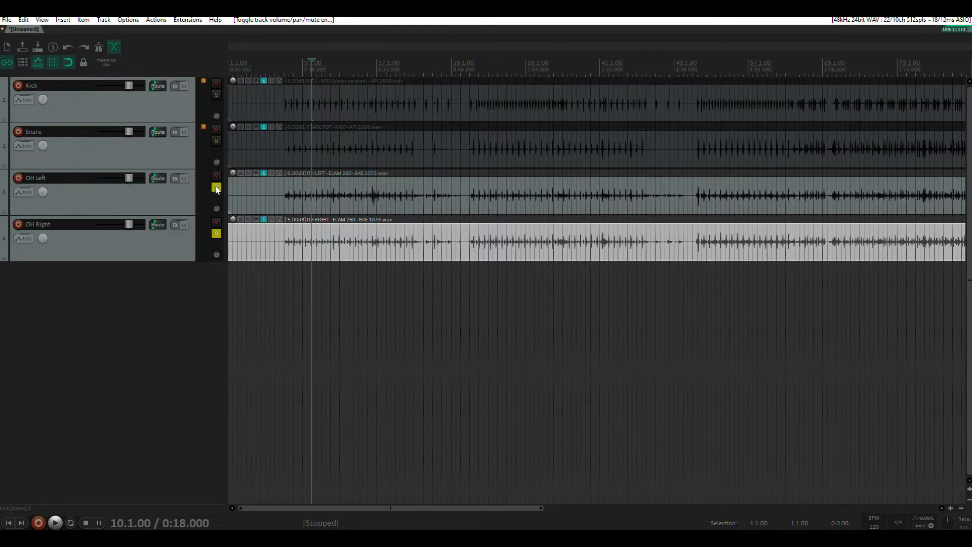
Clear the solo on both overhead tracks and reset their track panning to center.
left_click(217, 188)
left_click(216, 234)
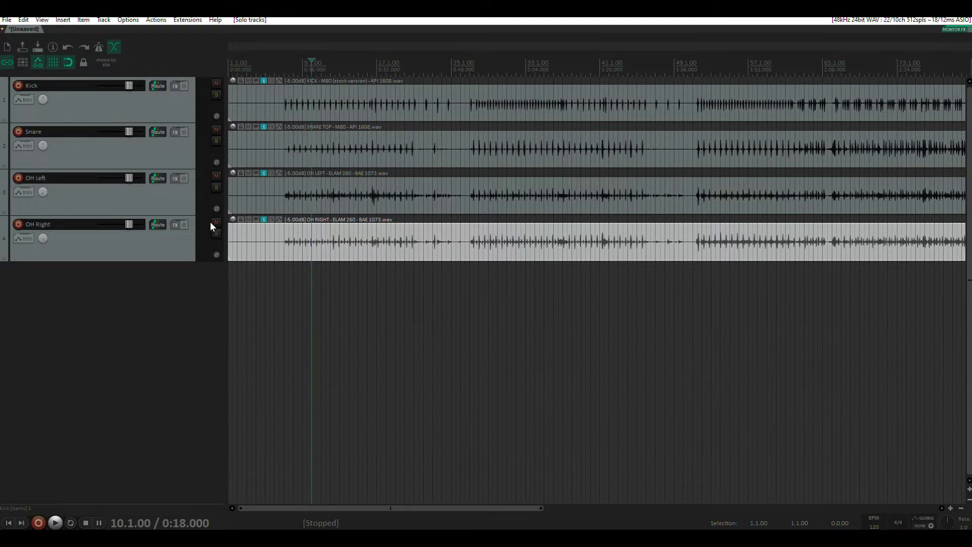
left_click(162, 203)
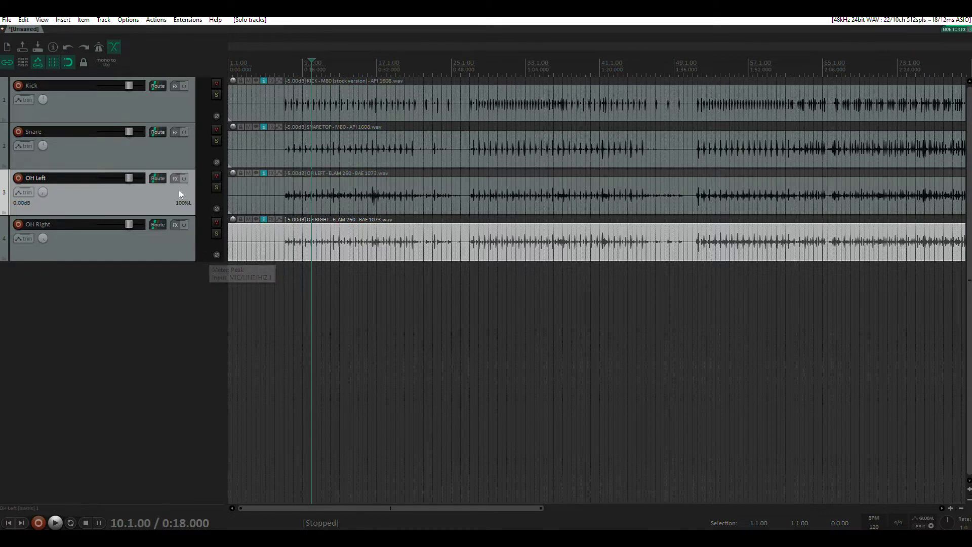
double_click(45, 193)
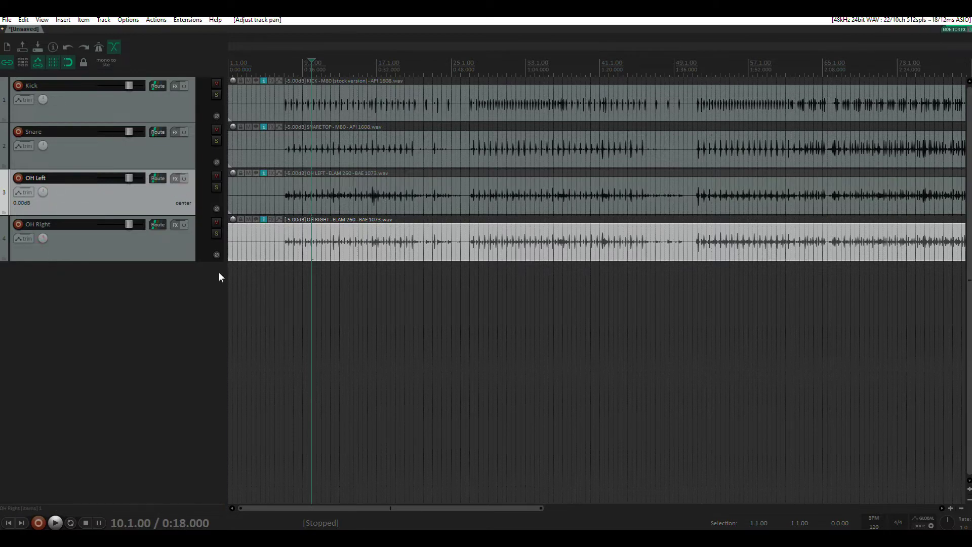
Select the OH Left item and review the media item button options in the Media appearance preferences.
left_click(288, 188)
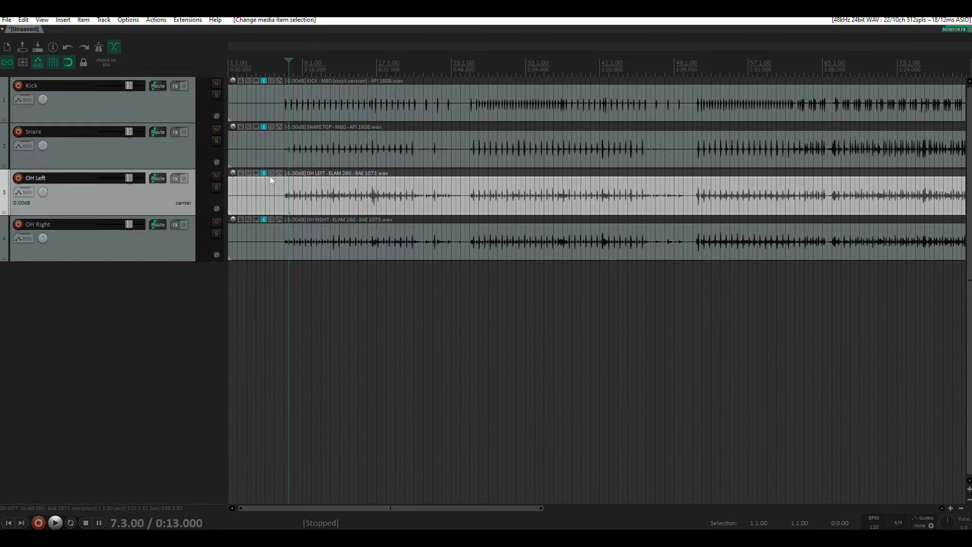
key("ctrl+p")
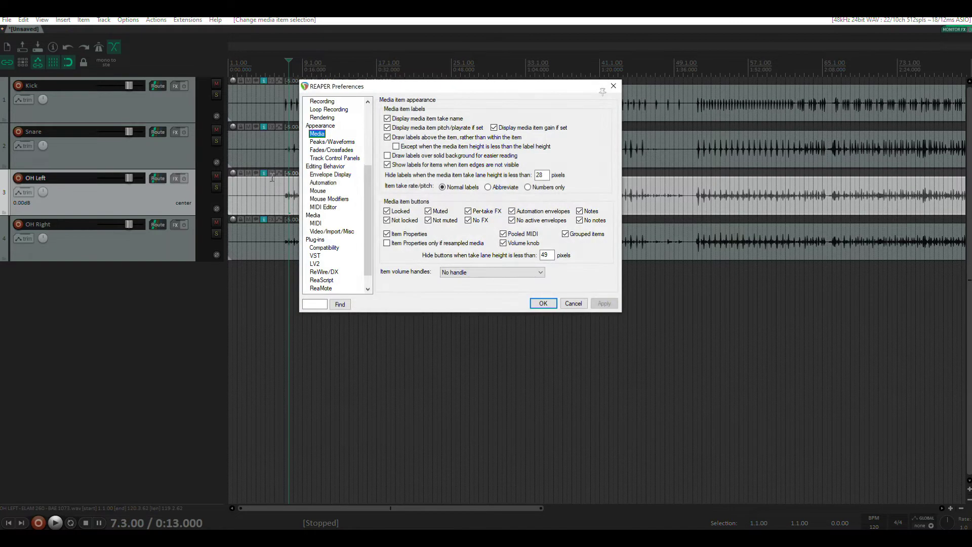
left_click(320, 126)
left_click(317, 133)
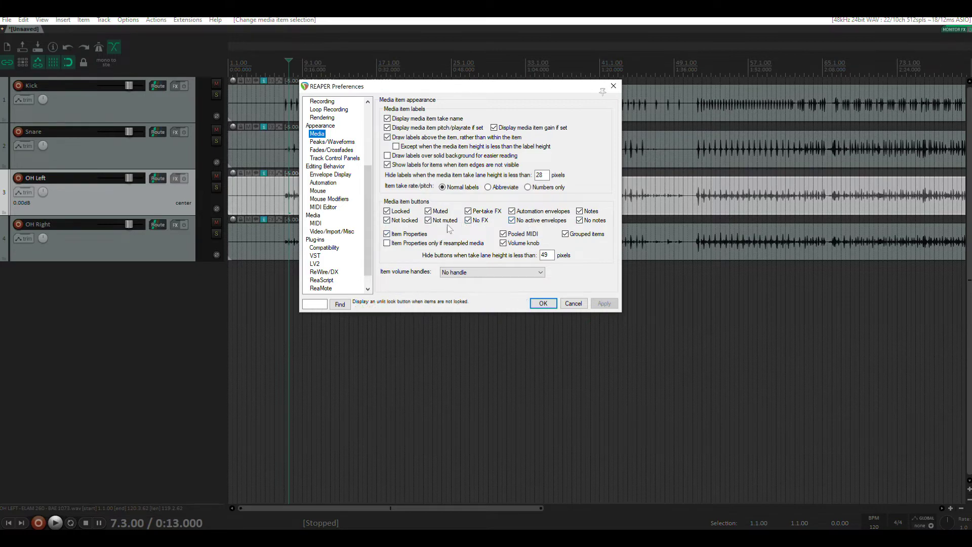
left_click(543, 304)
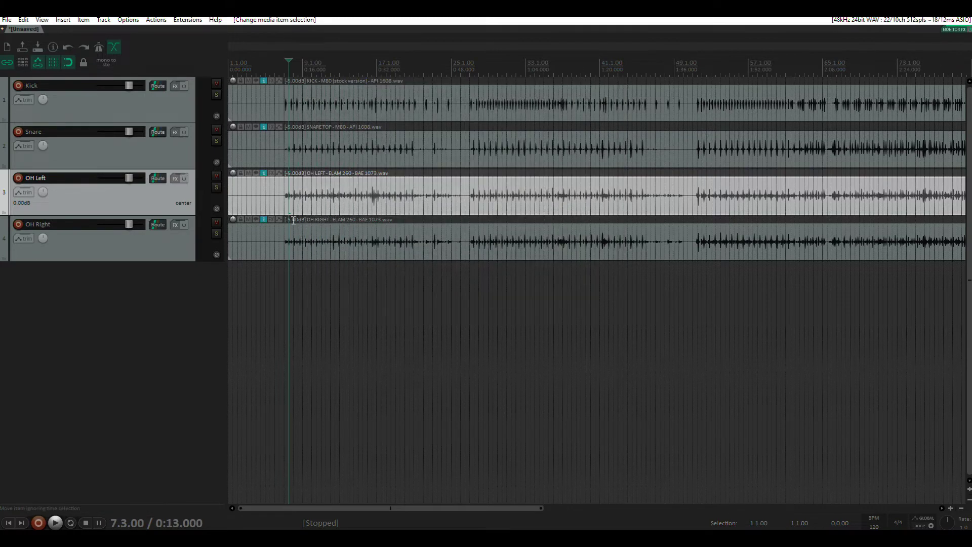
Pan the OH Left media item fully left in its item properties and accept the change.
left_click(263, 175)
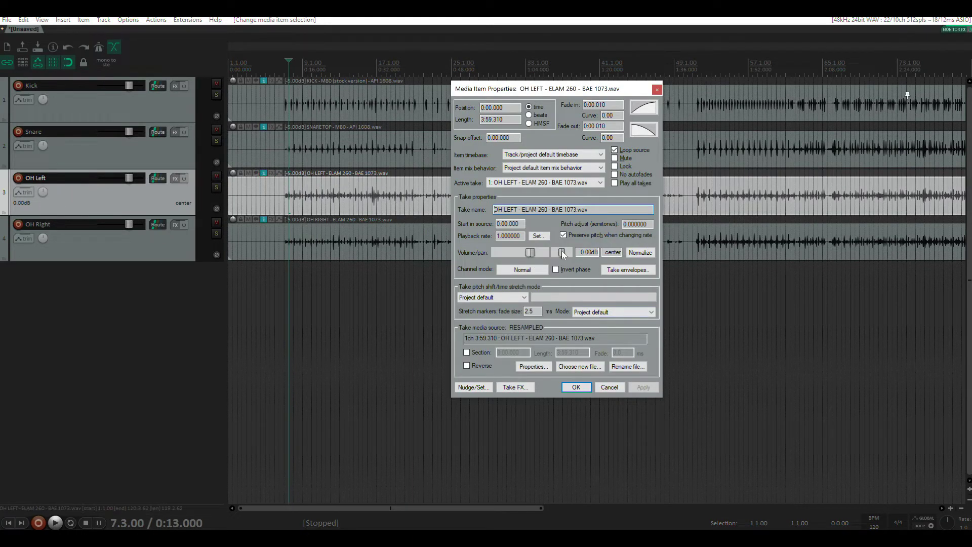
mouse_move(564, 253)
left_mouse_down()
mouse_move(574, 254)
mouse_move(557, 254)
mouse_move(566, 253)
left_mouse_up()
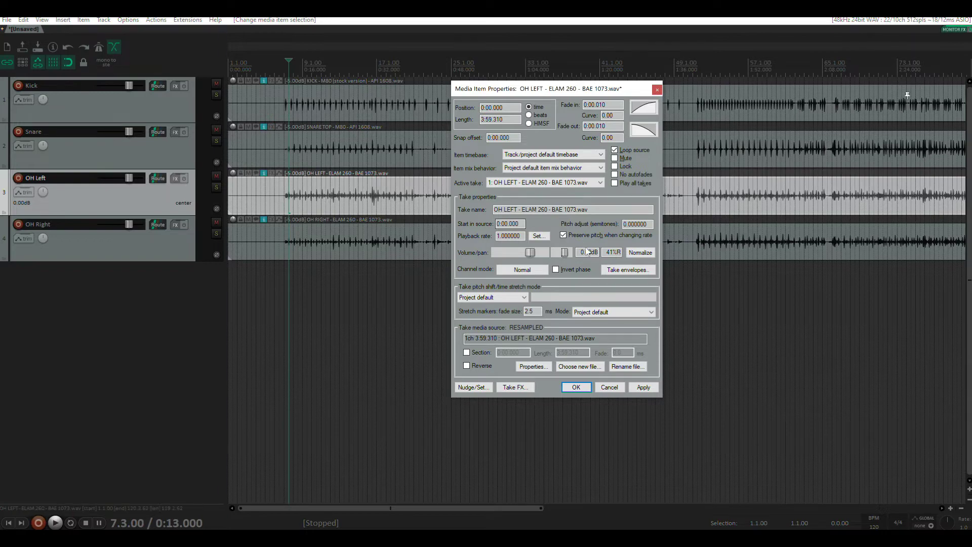
left_click(577, 387)
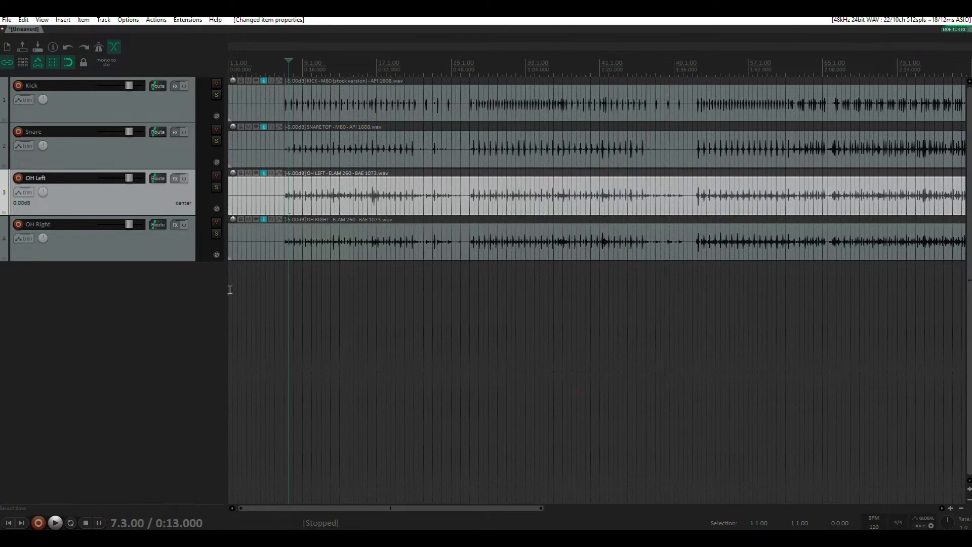
Solo the OH Left track, play it from 0:13 to check the item panning, and hide the mixer.
left_click(217, 188)
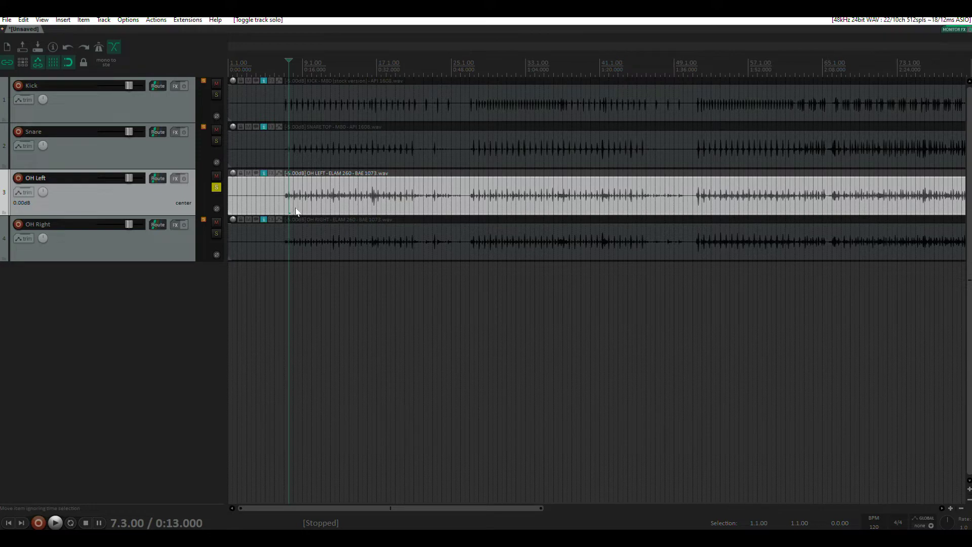
key("space")
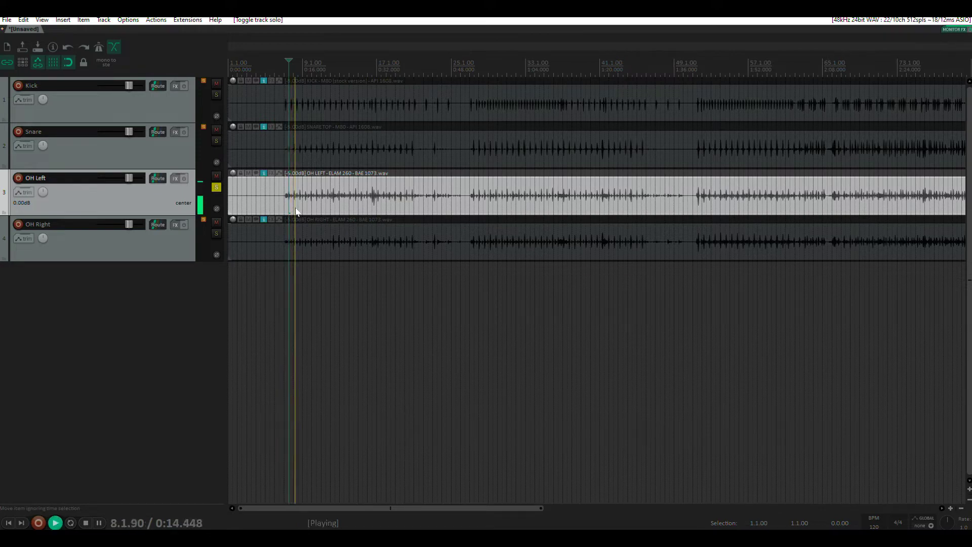
key("space")
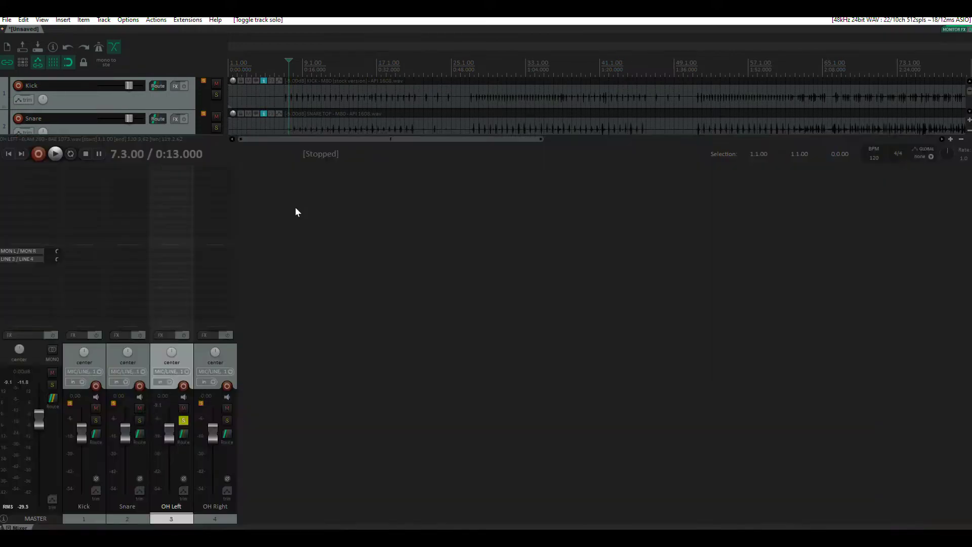
key("F6")
Pan the OH Right media item fully right (100%R) in its item properties and accept the change.
left_click(162, 247)
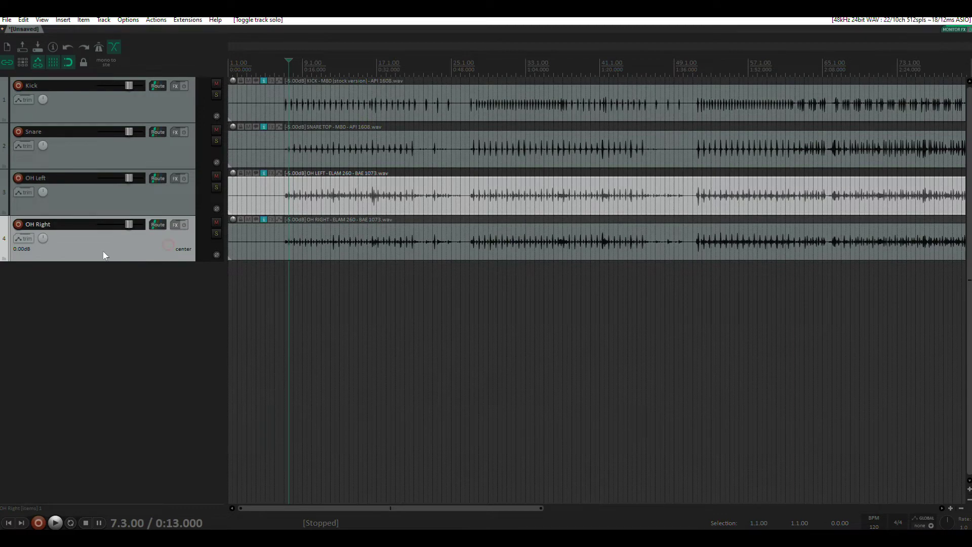
left_click(264, 219)
left_click_drag(562, 257, 570, 256)
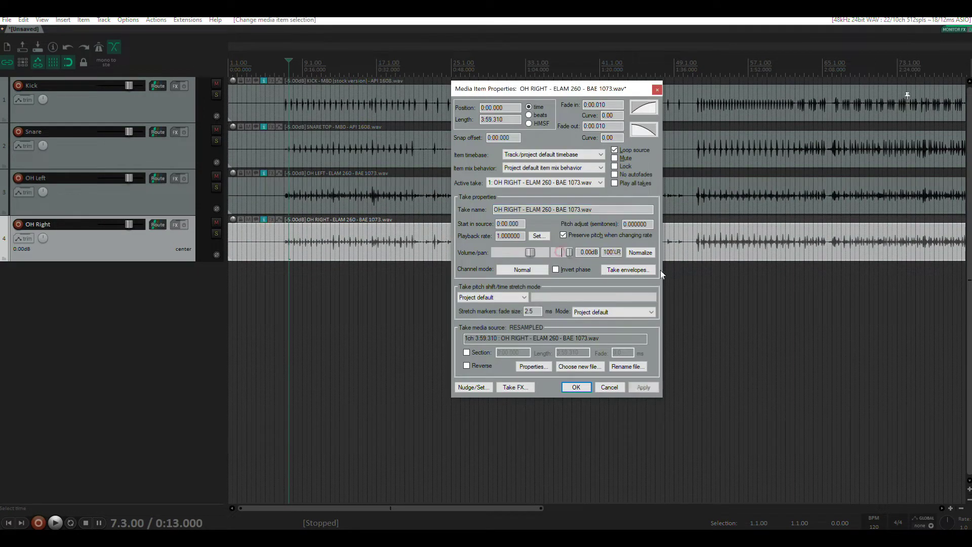
left_click(576, 388)
Solo the OH Right track, play it from 0:13 to check the item panning, and clear the solo.
left_click(216, 234)
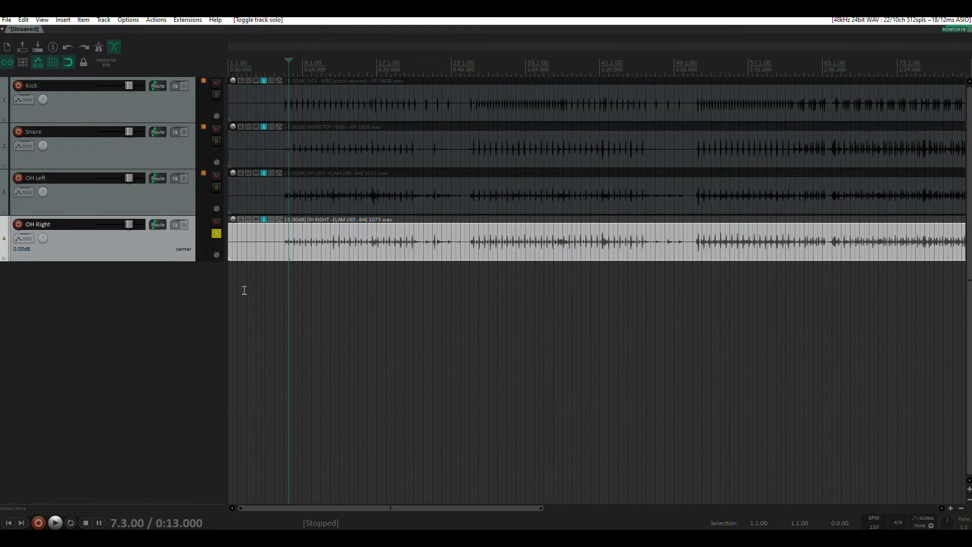
key("space")
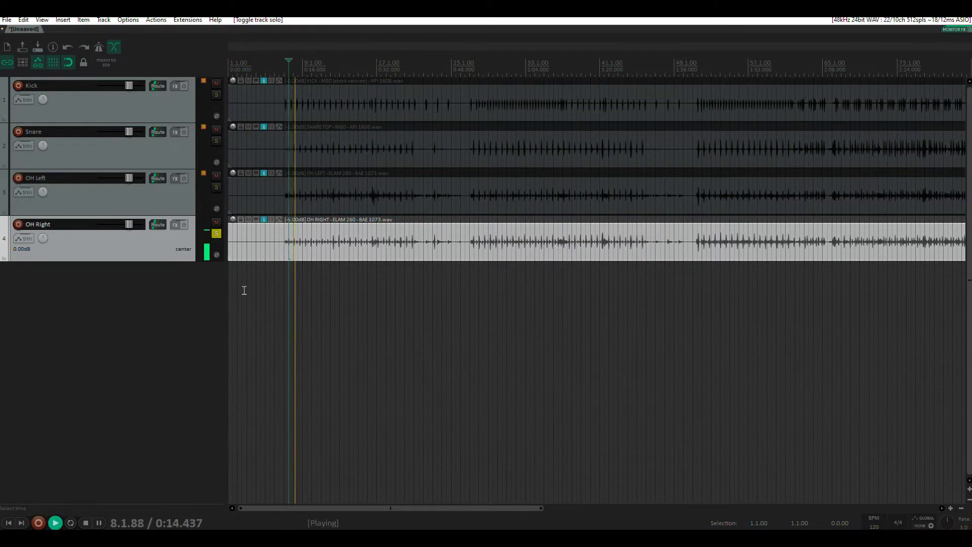
key("space")
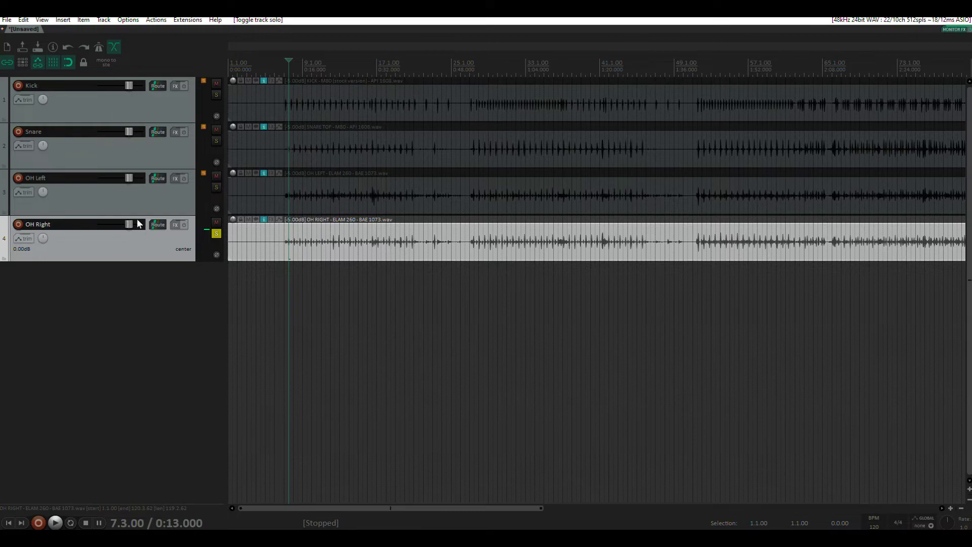
left_click(218, 234)
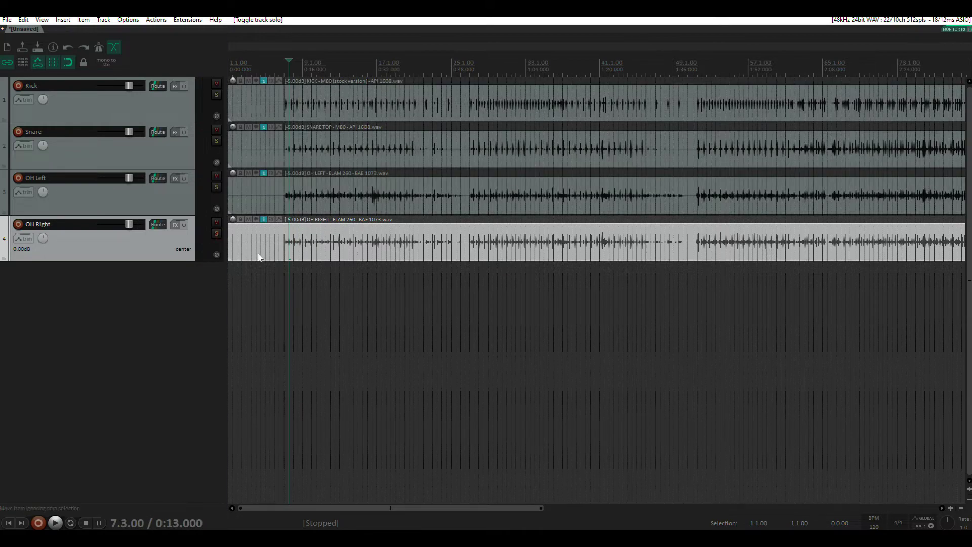
Enable free item positioning on the OH Left track and move the OH Right item onto that track.
scroll(259, 250, "up", 1)
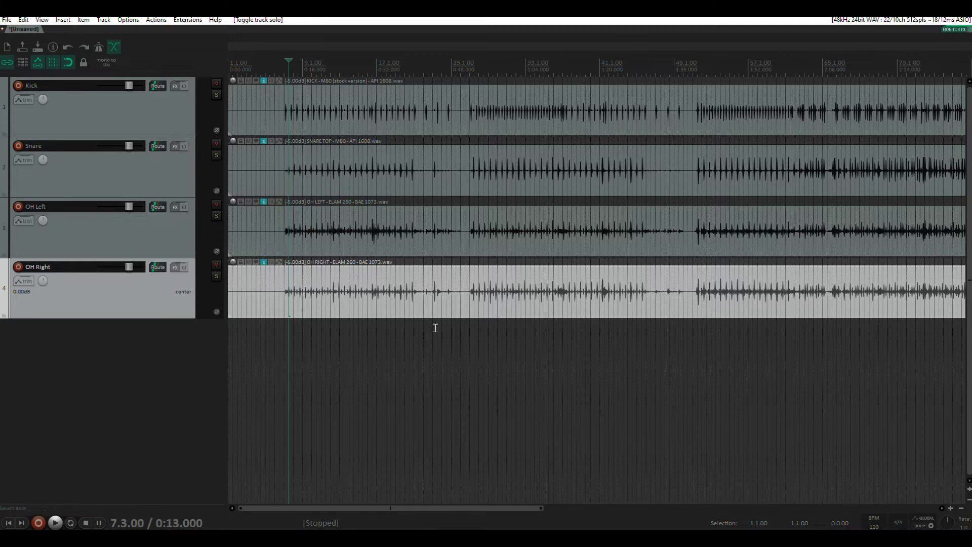
left_click(168, 236)
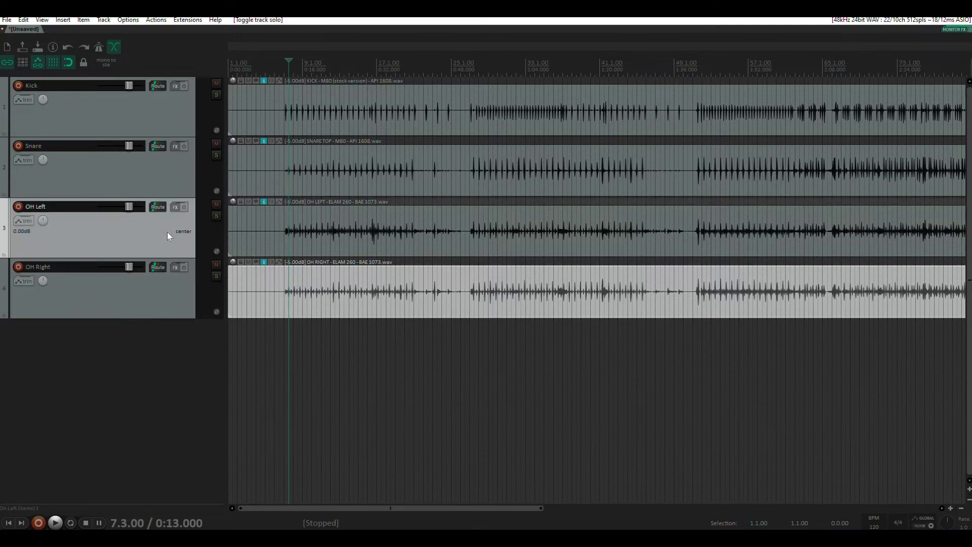
right_click(167, 234)
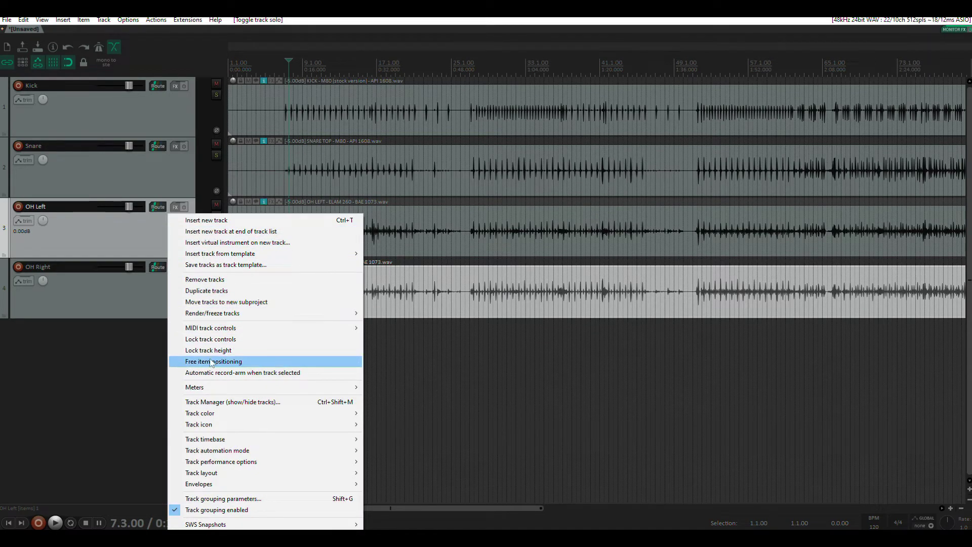
left_click(210, 361)
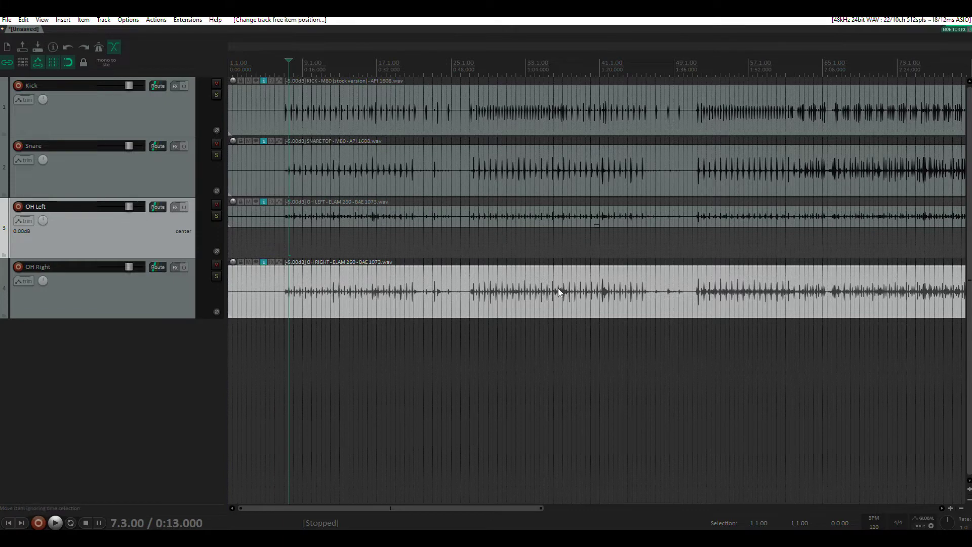
left_click_drag(540, 282, 527, 258)
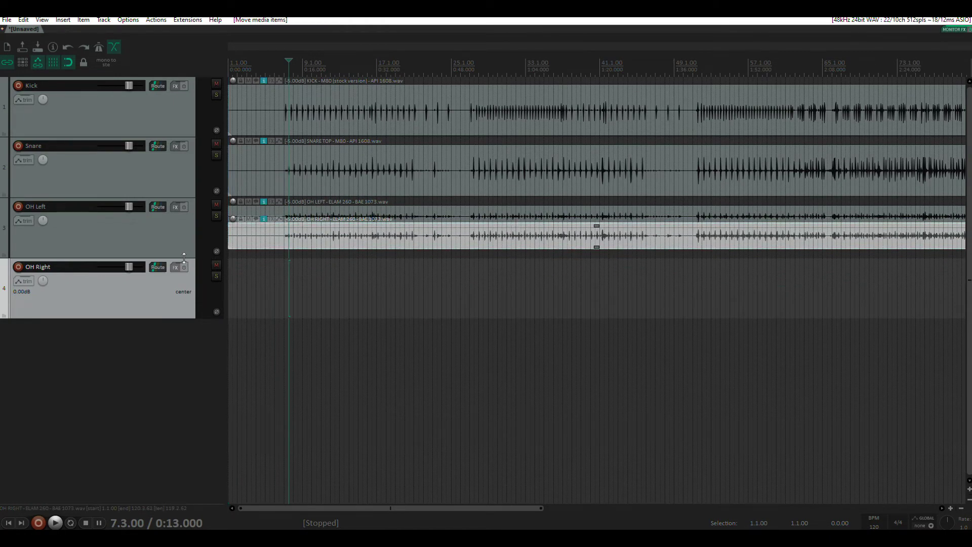
Enlarge the OH Left track and resize and position its two items so OH Left sits directly above OH Right.
left_click_drag(184, 257, 183, 425)
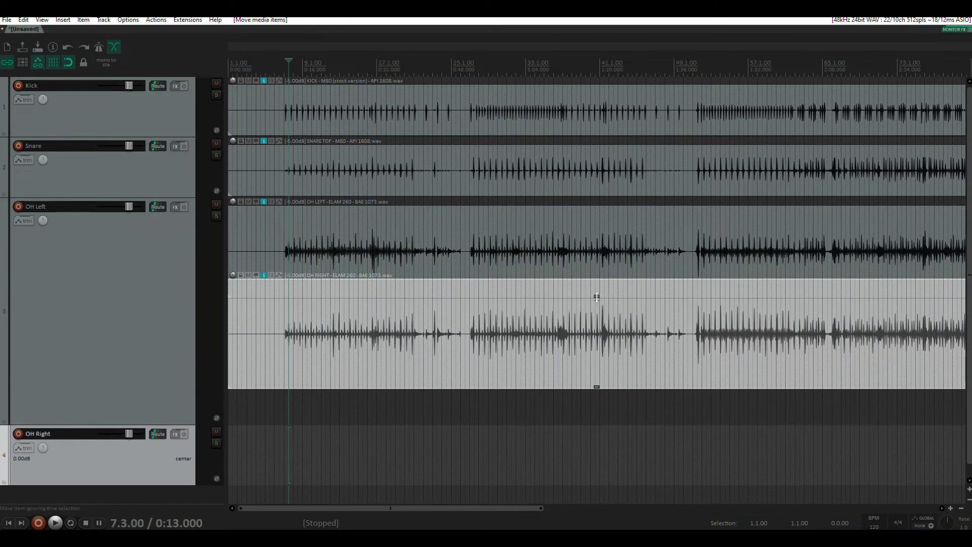
left_click_drag(596, 297, 597, 271)
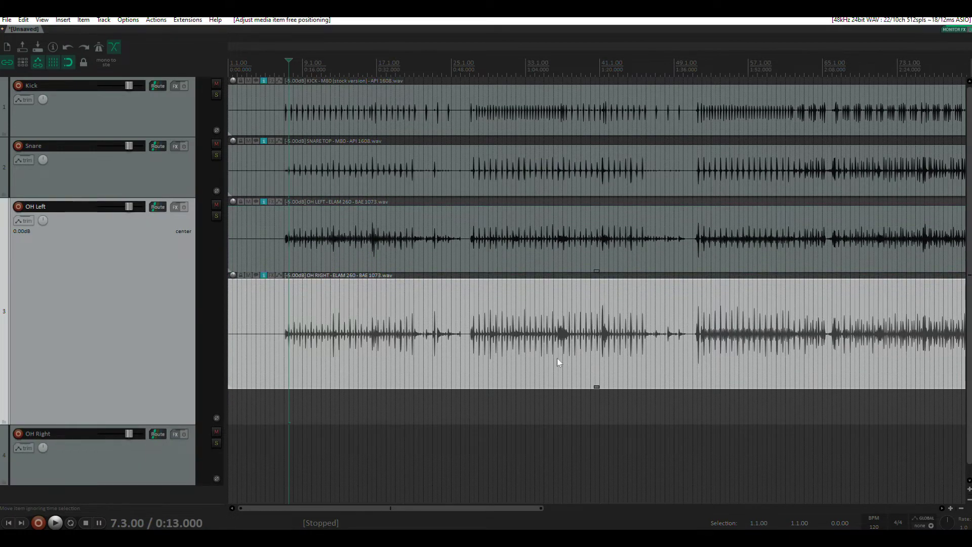
left_click_drag(559, 362, 597, 397)
left_click_drag(522, 367, 522, 391)
left_click_drag(594, 271, 589, 295)
left_click_drag(600, 374, 600, 375)
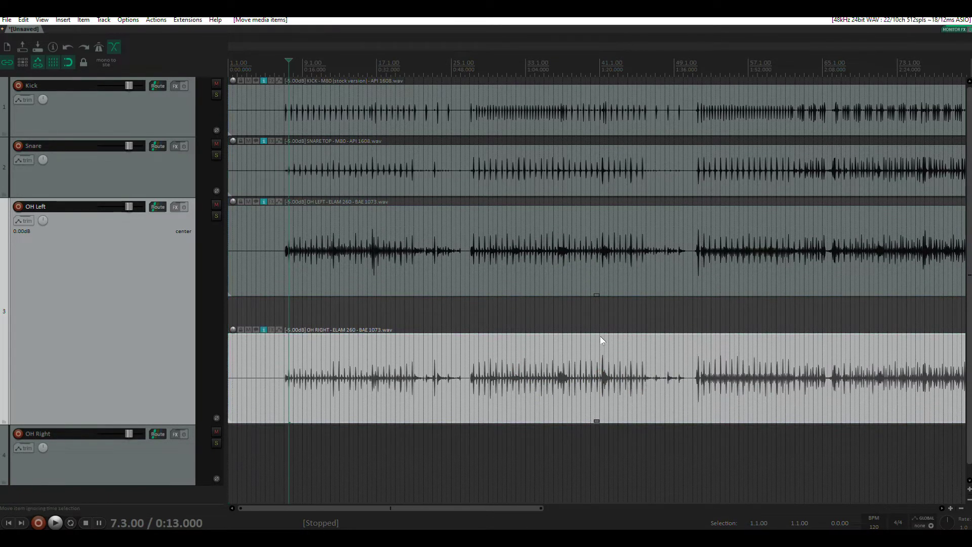
left_click_drag(597, 295, 597, 311)
left_click_drag(601, 362, 599, 337)
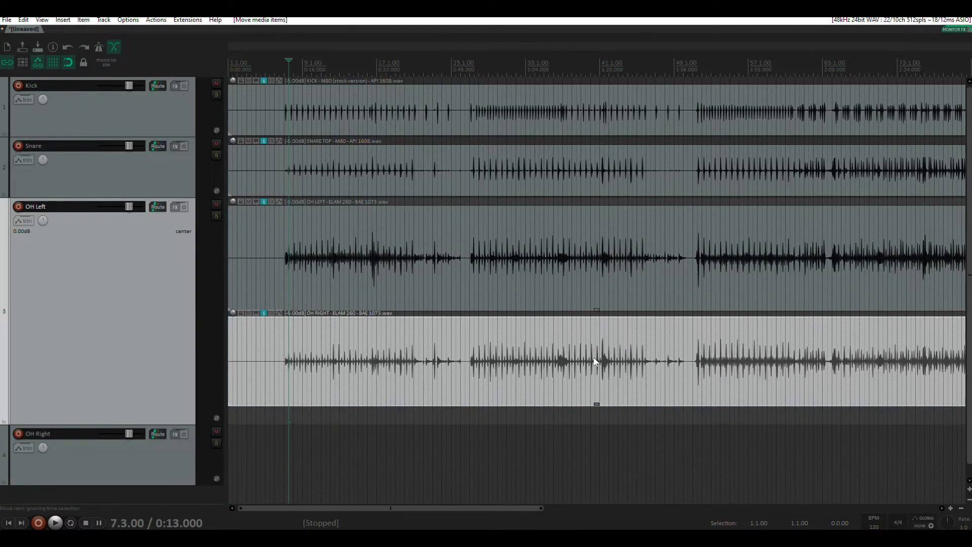
left_click(597, 409)
left_click_drag(596, 406, 597, 417)
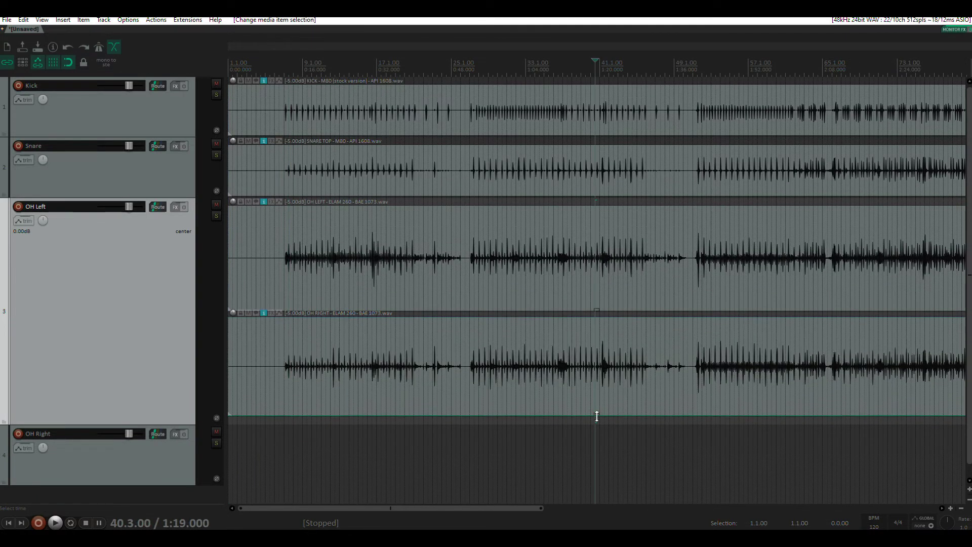
Group the two overhead items on the OH Left track and try moving them together.
scroll(545, 329, "down", 3)
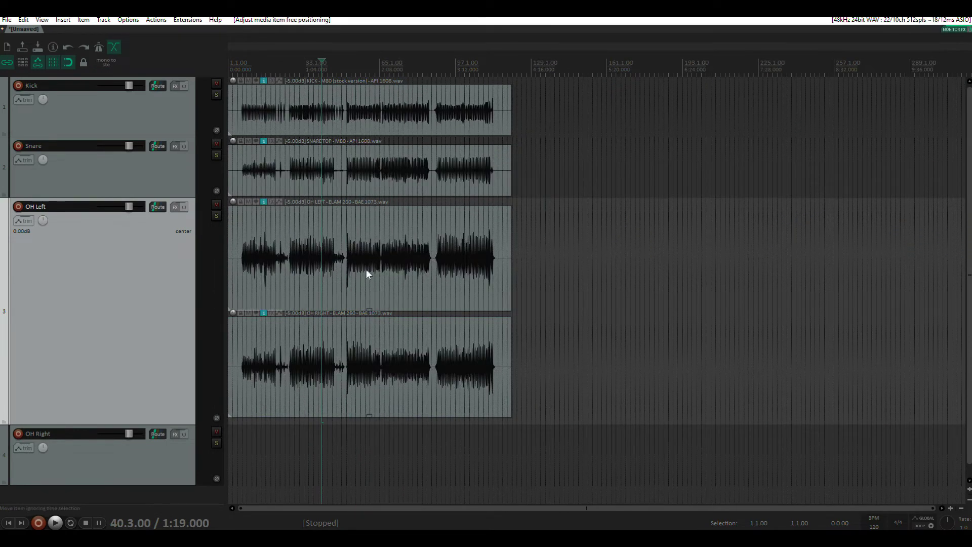
left_click_drag(592, 360, 254, 271)
key("ctrl+g")
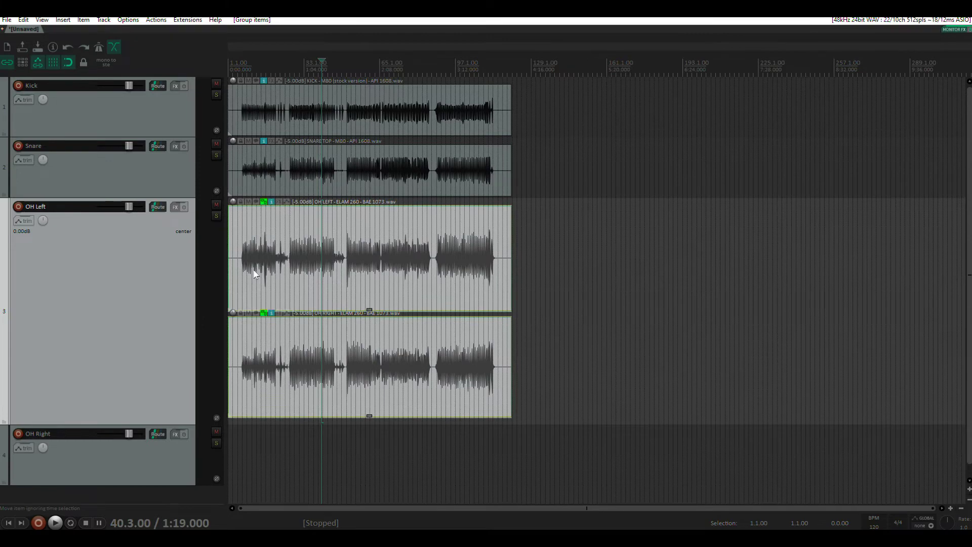
left_click(555, 288)
left_click_drag(324, 243, 284, 247)
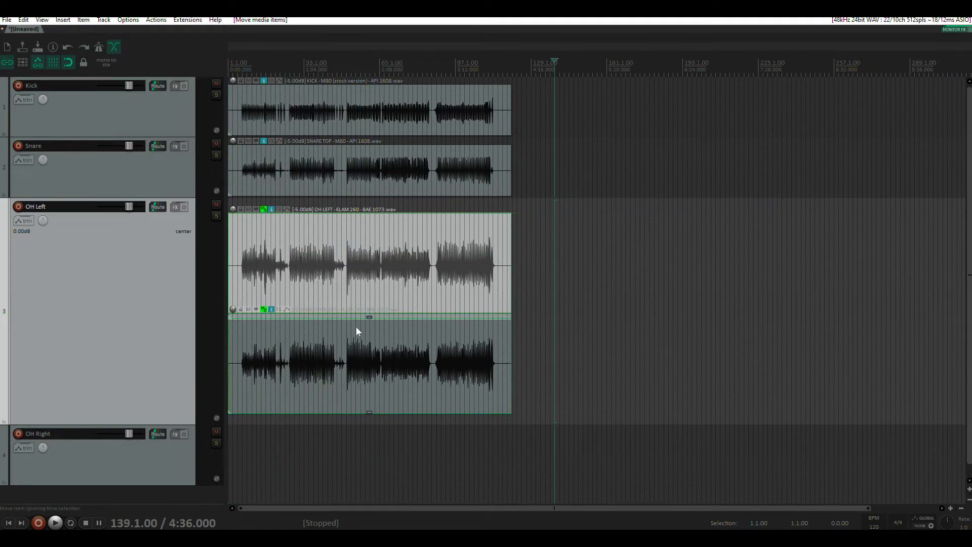
left_click_drag(347, 278, 308, 265)
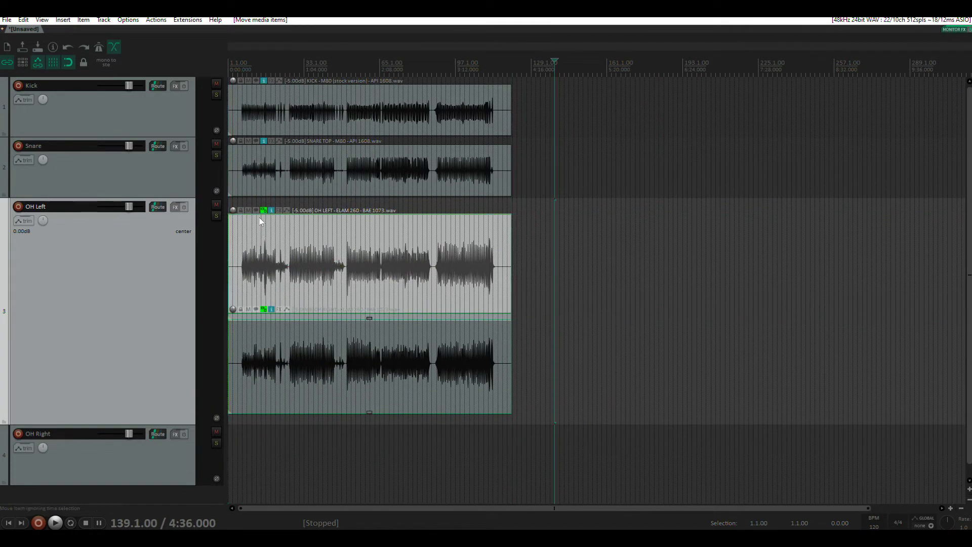
Remove the overhead items from their group and reposition them individually, with OH Left above OH Right.
left_click(263, 210)
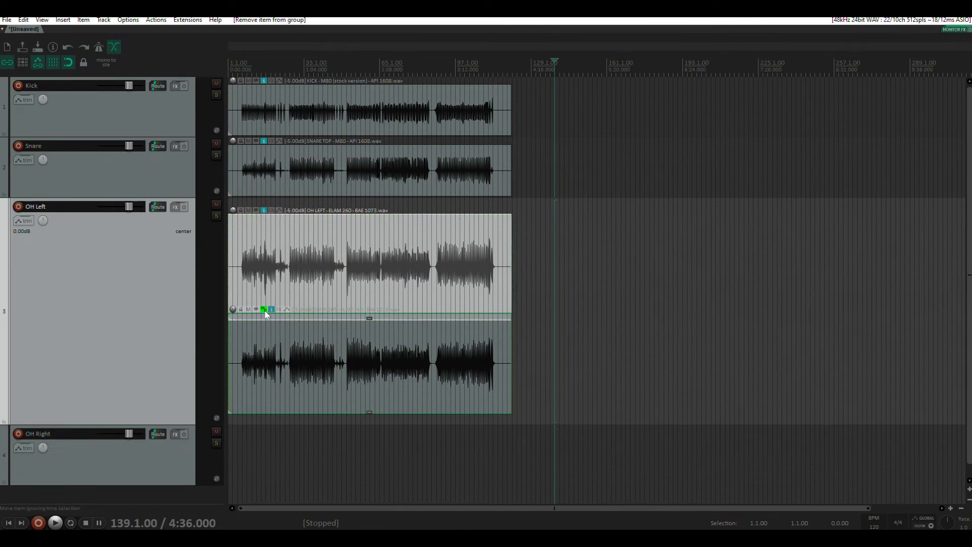
left_click_drag(375, 264, 327, 249)
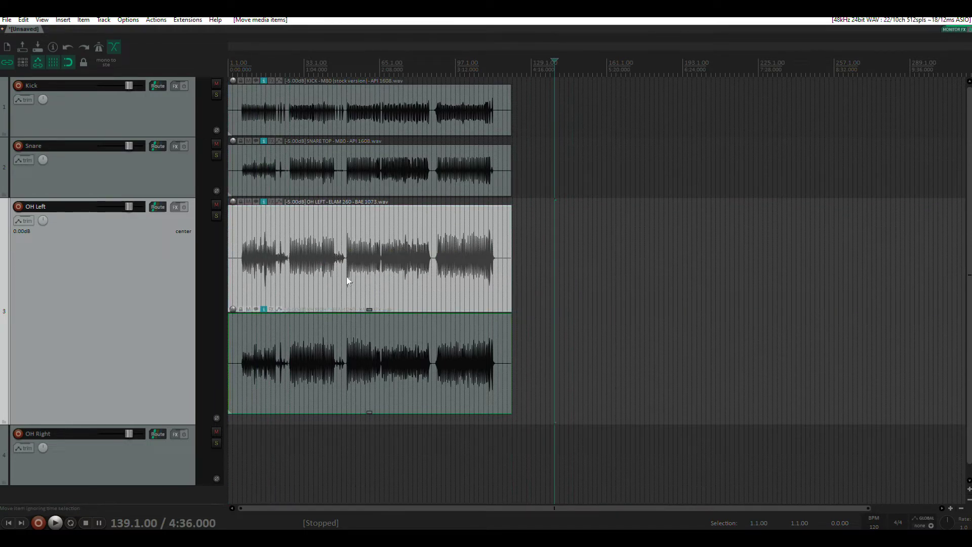
left_click_drag(349, 342, 350, 346)
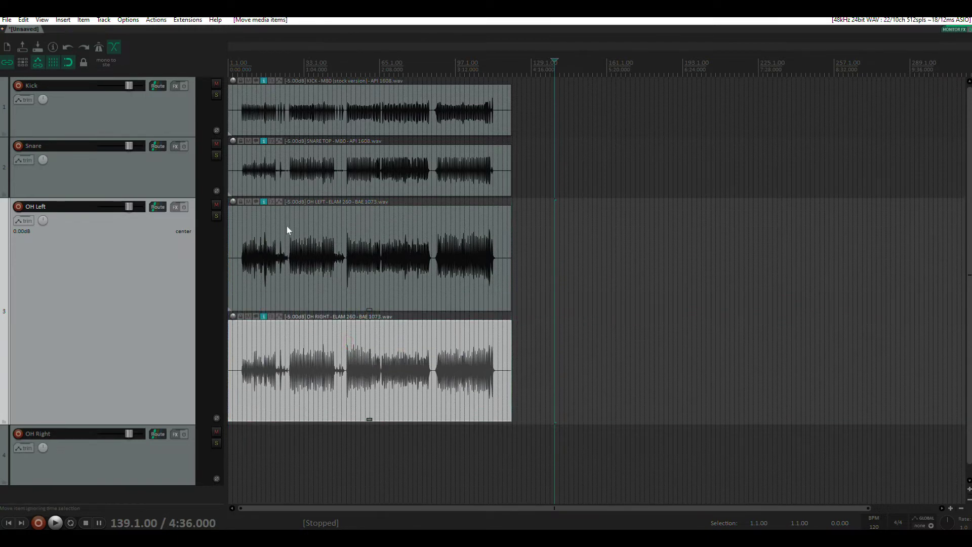
Try ReaEQ in the OH Left item's FX chain, remove it, and move the FX browser clear of the items.
left_click(271, 202)
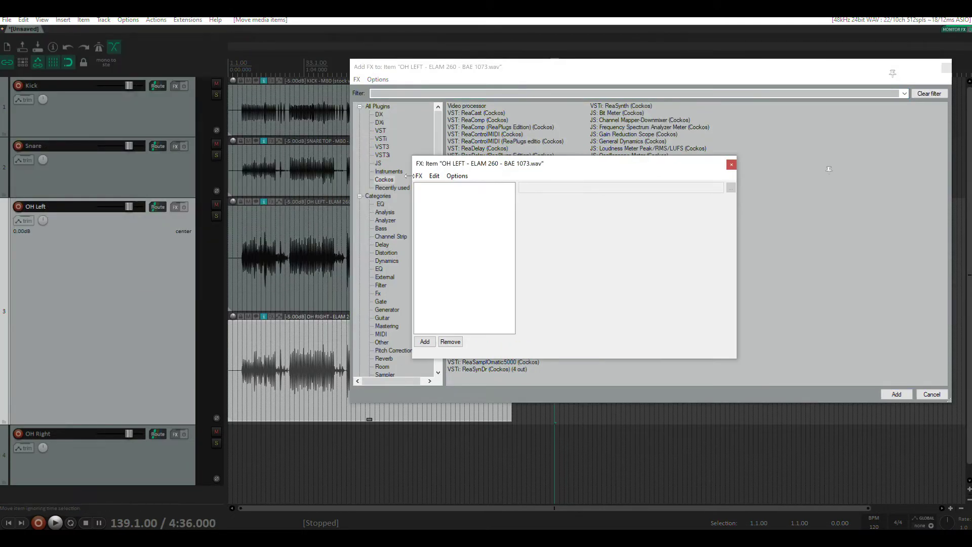
left_click(732, 165)
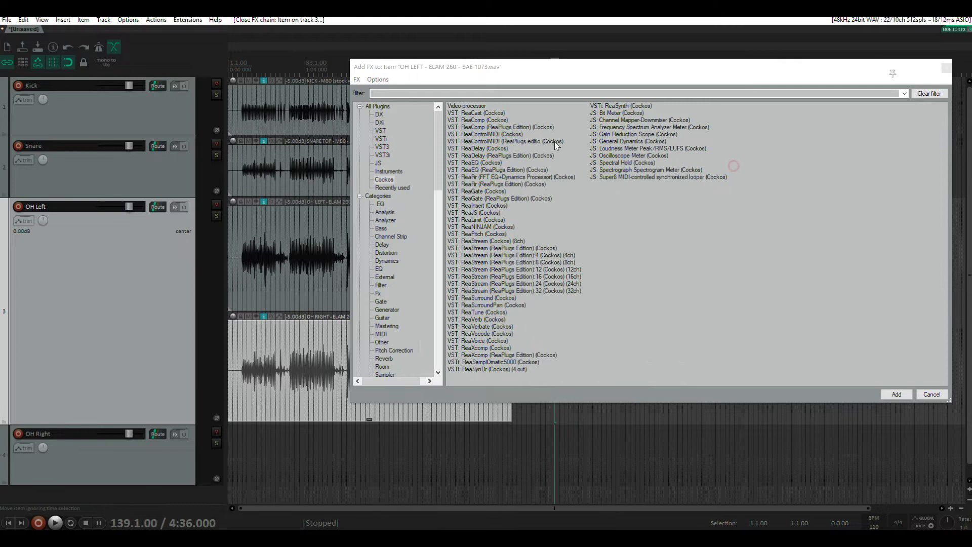
double_click(478, 163)
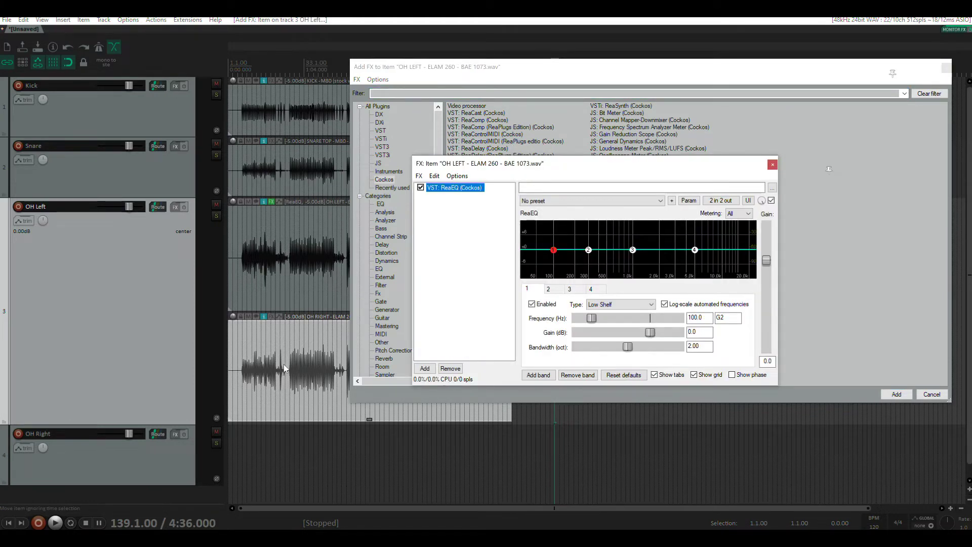
left_click(451, 369)
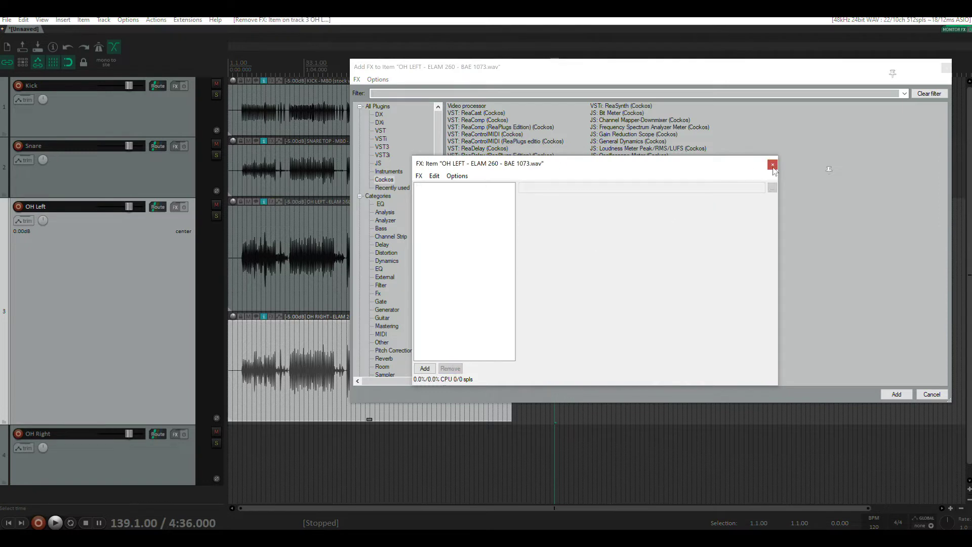
left_click(773, 165)
left_click_drag(583, 71, 794, 112)
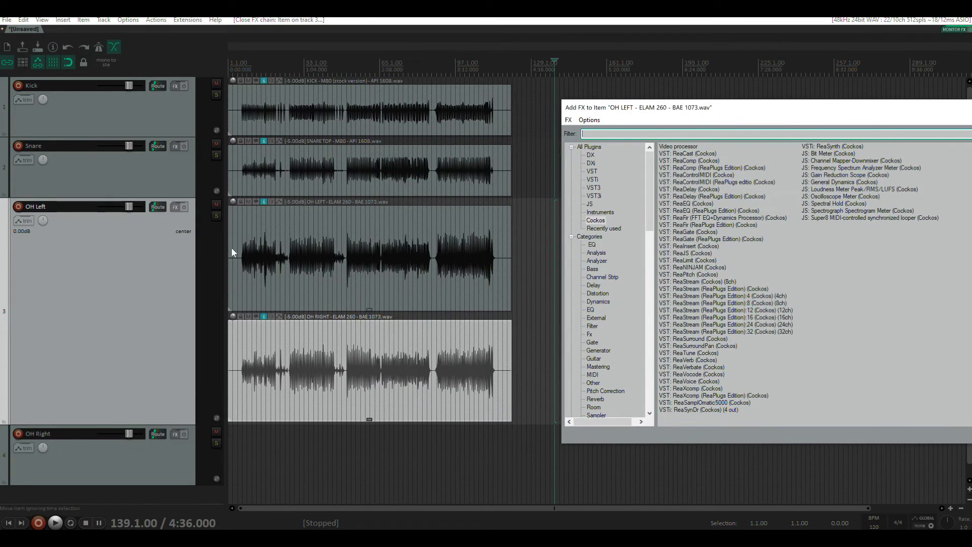
Try adjusting the OH Left item's volume and drawing a wavy take volume envelope across it, and undo the changes.
left_click(276, 369)
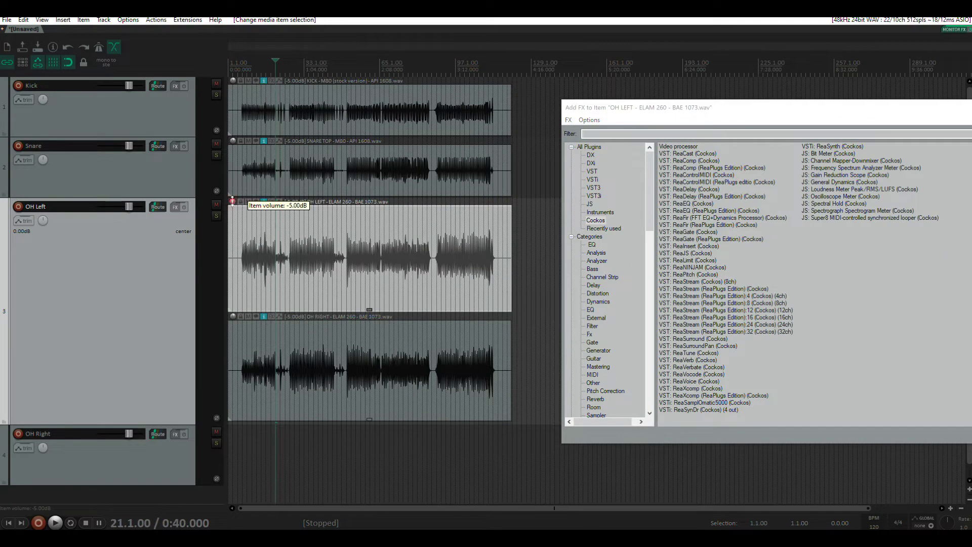
mouse_move(233, 200)
left_mouse_down()
mouse_move(235, 258)
mouse_move(240, 147)
mouse_move(228, 201)
left_mouse_up()
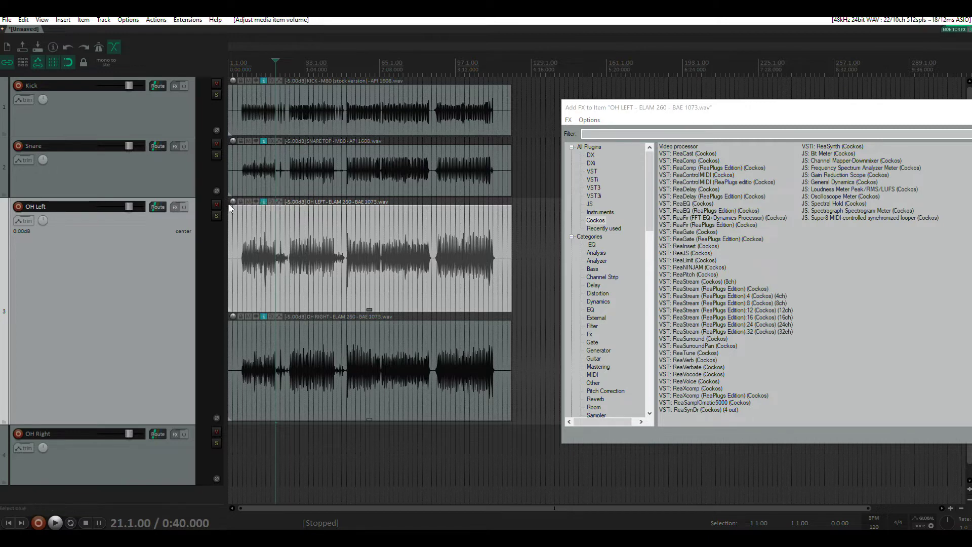
left_click(281, 204)
left_click(292, 262)
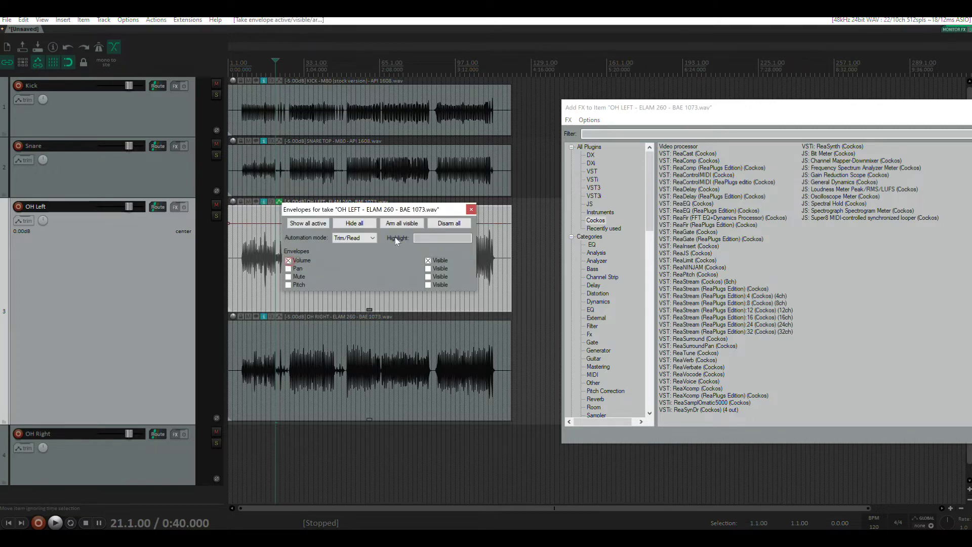
left_click(471, 209)
mouse_move(286, 219)
left_mouse_down()
mouse_move(305, 246)
mouse_move(483, 234)
left_mouse_up()
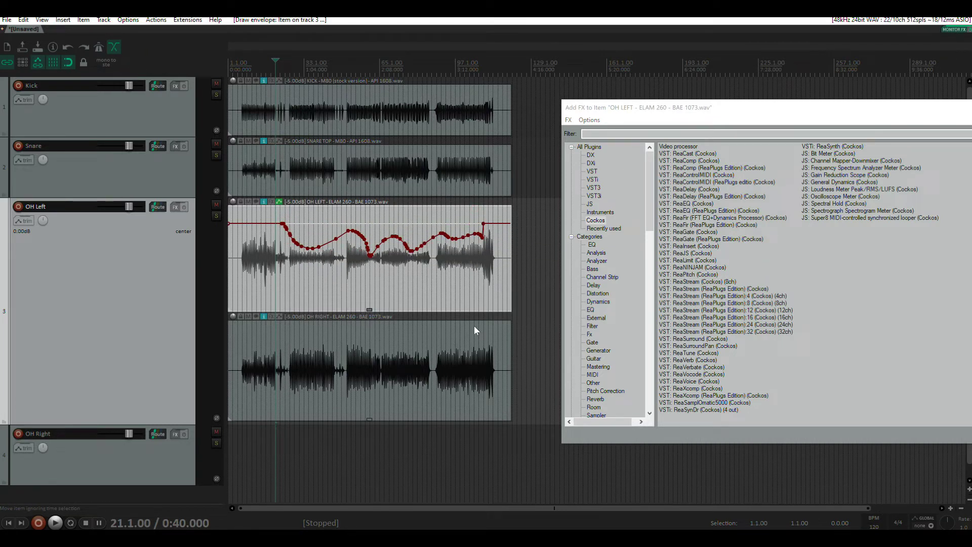
key("ctrl+z")
key("ctrl+z")
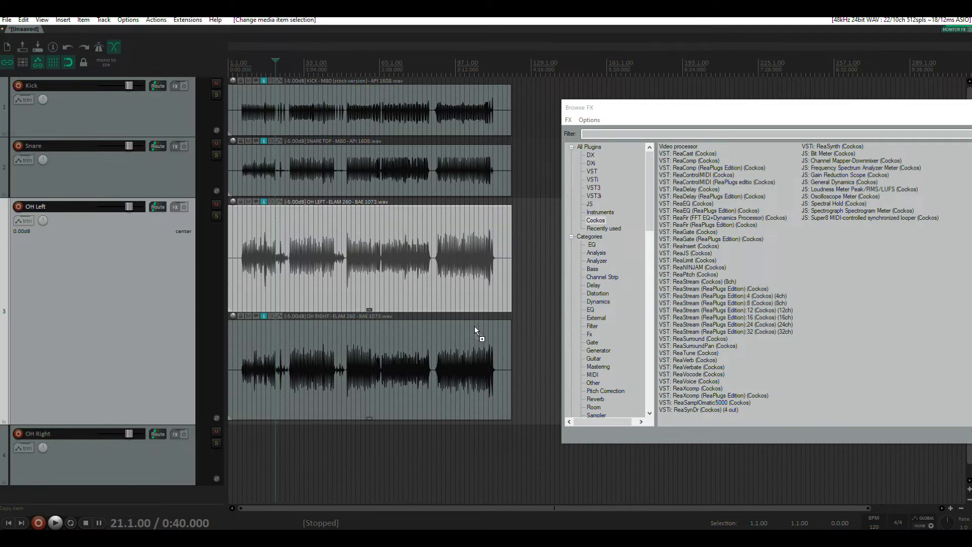
Add ReaEQ from the FX browser to the OH Left track's own FX chain.
scroll(163, 268, "down", 3)
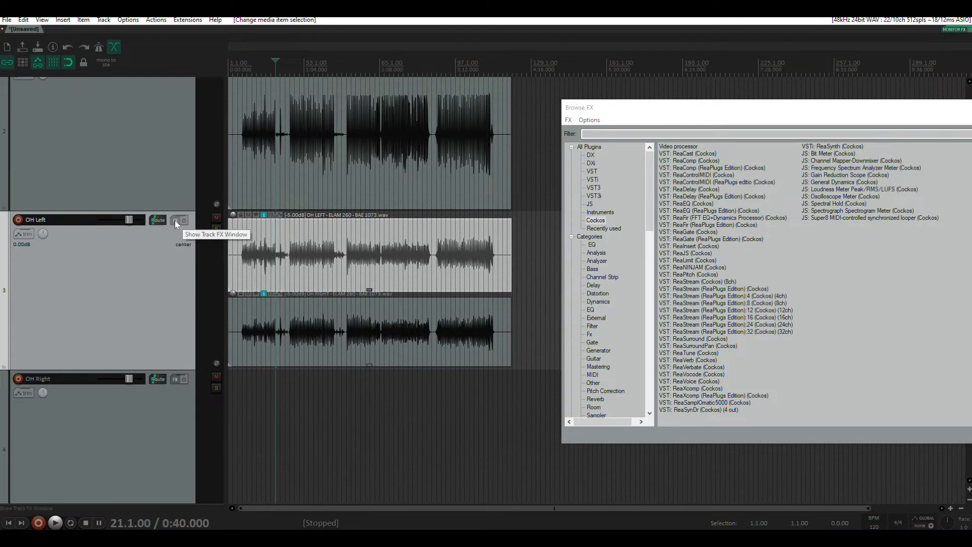
left_click_drag(684, 207, 255, 218)
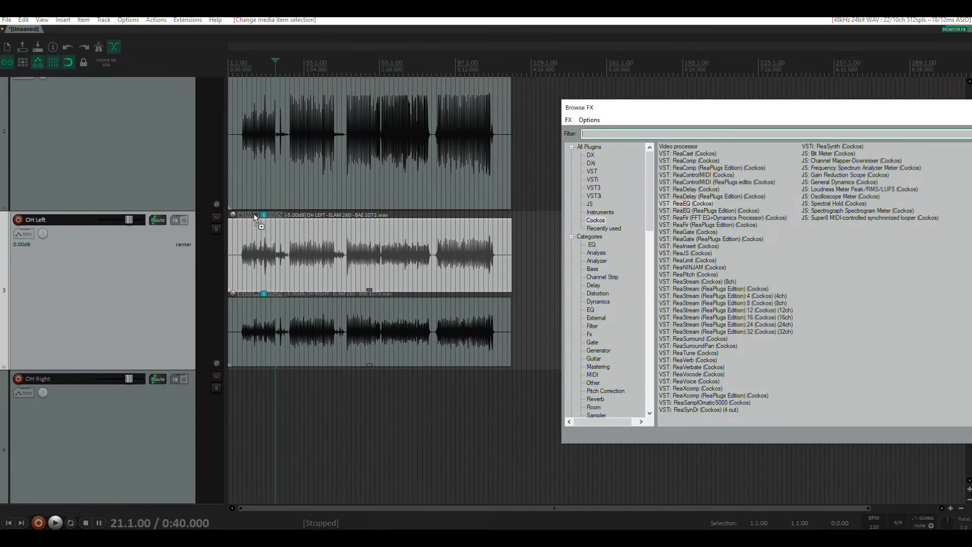
left_click_drag(176, 224, 175, 224)
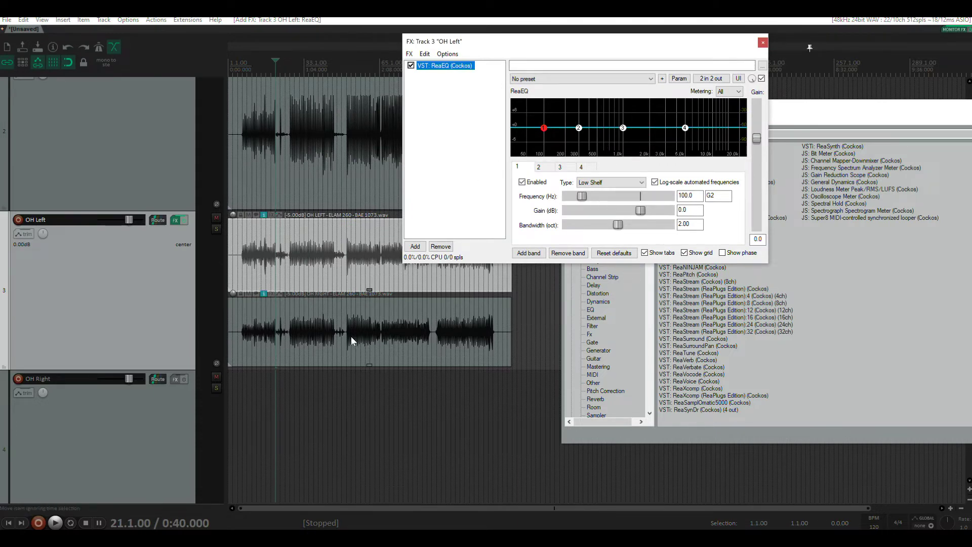
Show the OH Left track's volume envelope and hide it again.
left_click(119, 267)
key("v")
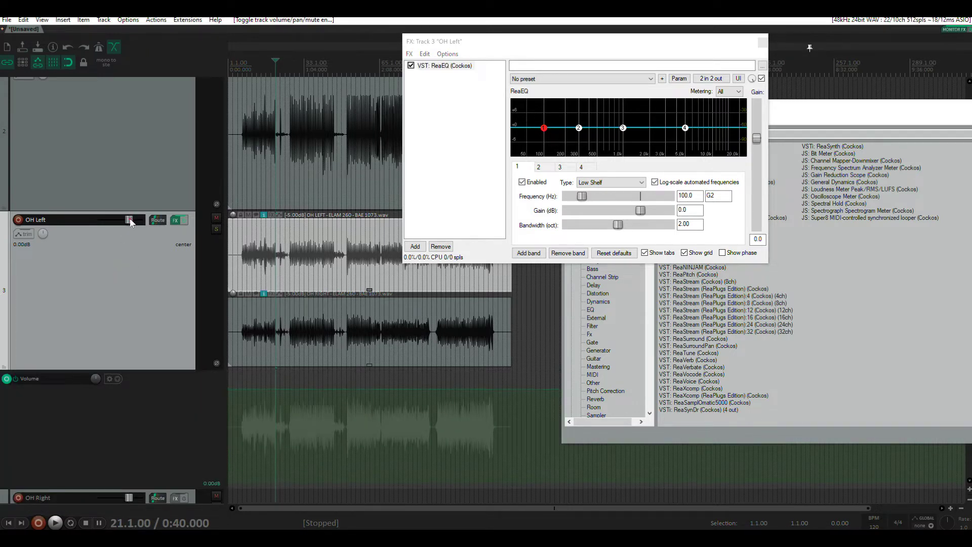
mouse_move(121, 221)
key("v")
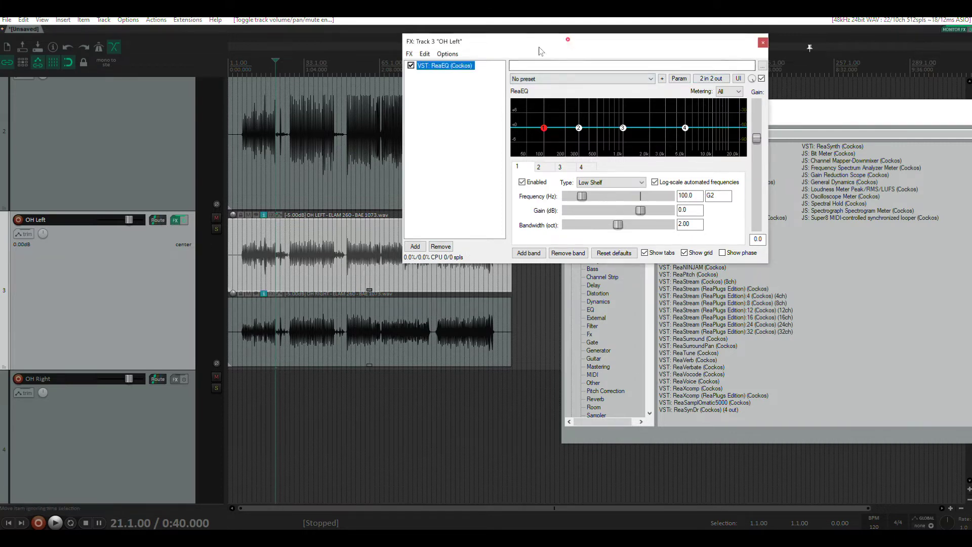
Inspect ReaEQ's input and output pin routing on the OH Left track, and close the plug-in and FX browser windows.
left_click_drag(542, 43, 466, 63)
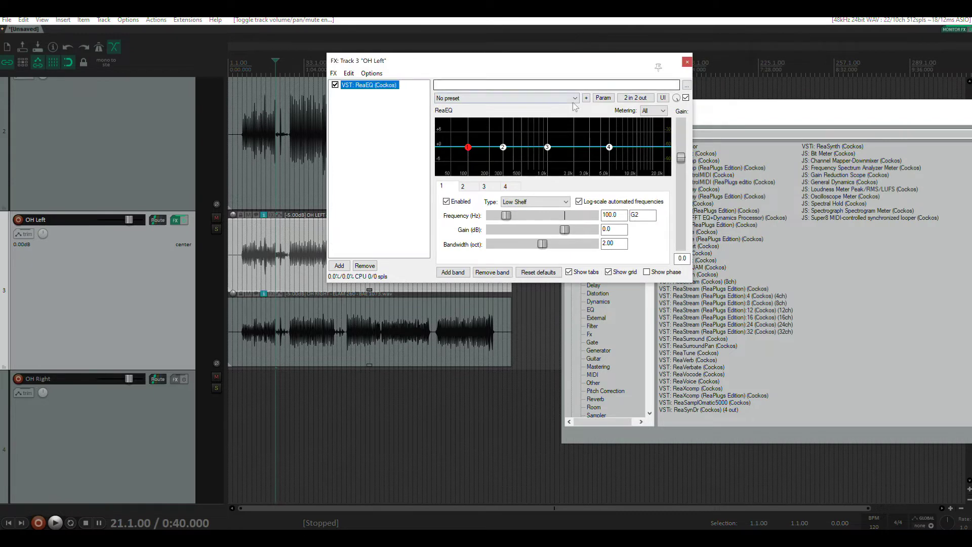
left_click(635, 98)
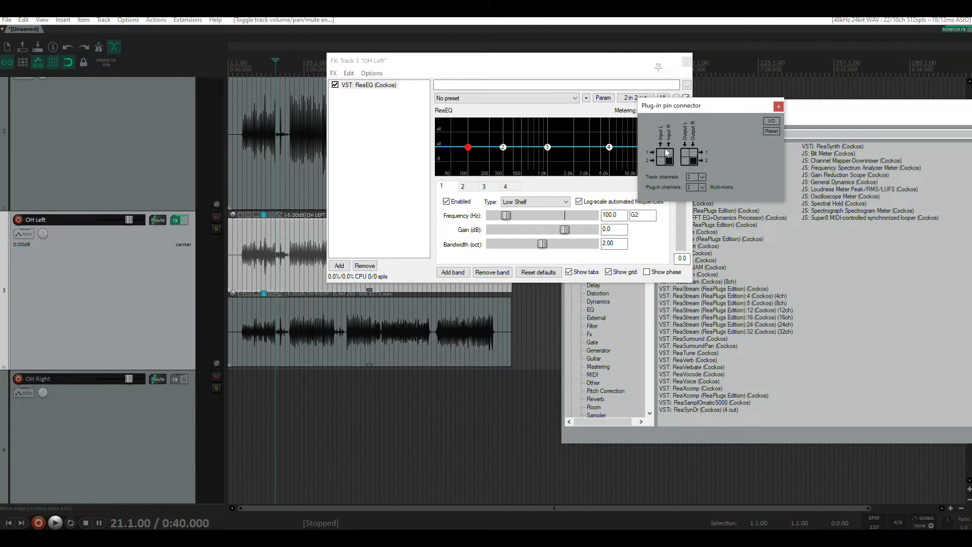
key("Escape")
left_click_drag(820, 113, 677, 83)
left_click_drag(873, 85, 717, 84)
left_click(862, 77)
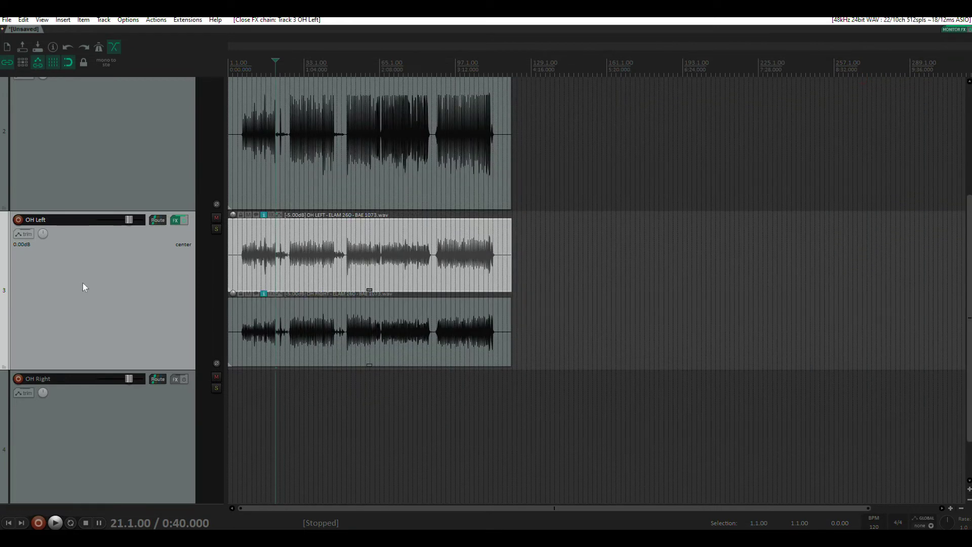
Set the OH Left track's pan mode to Dual pan, and try moving the left channel's pan inward and back to 100%L.
right_click(42, 234)
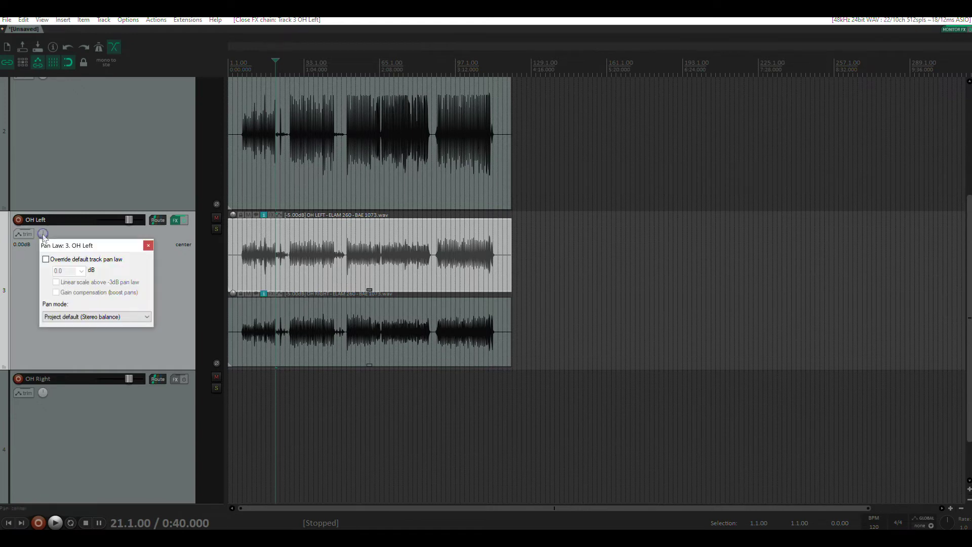
left_click(69, 318)
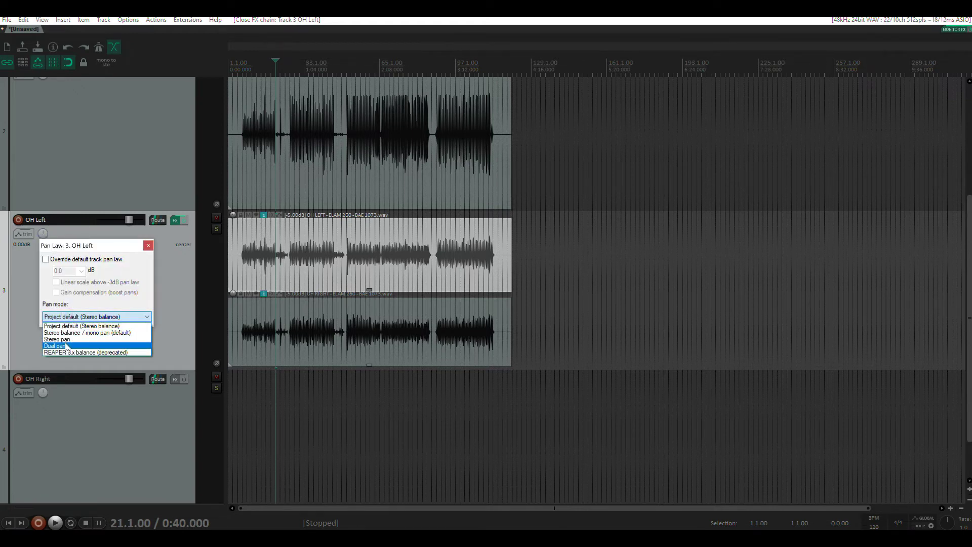
left_click(67, 347)
left_click(147, 246)
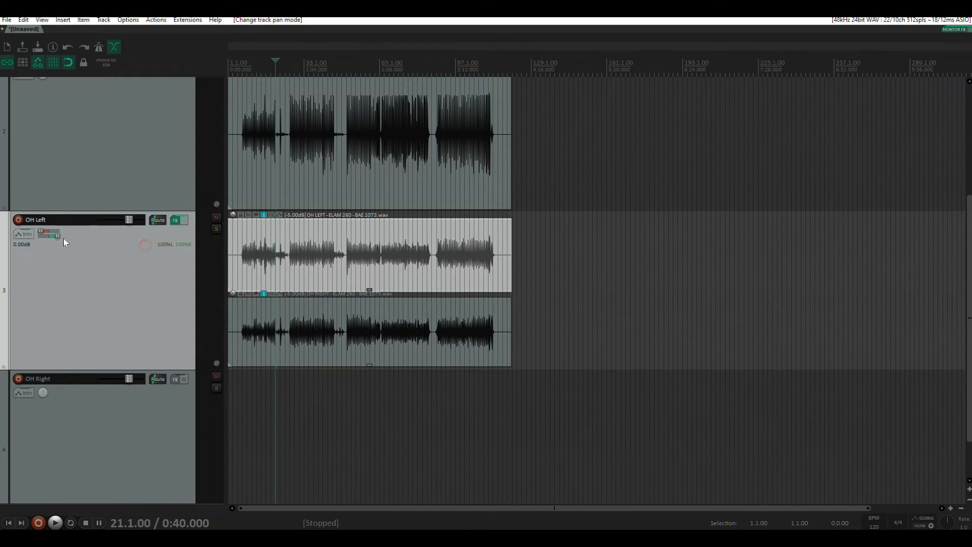
mouse_move(42, 236)
left_mouse_down()
mouse_move(58, 238)
mouse_move(50, 233)
left_mouse_up()
left_click_drag(44, 232, 33, 233)
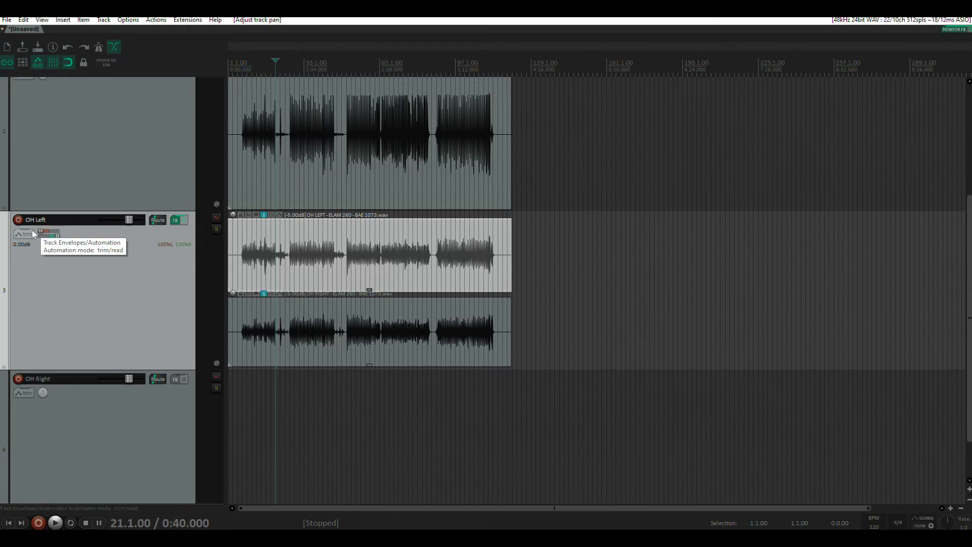
Rename the OH Left track as OH and delete the empty OH Right track.
scroll(132, 353, "down", 3)
double_click(58, 254)
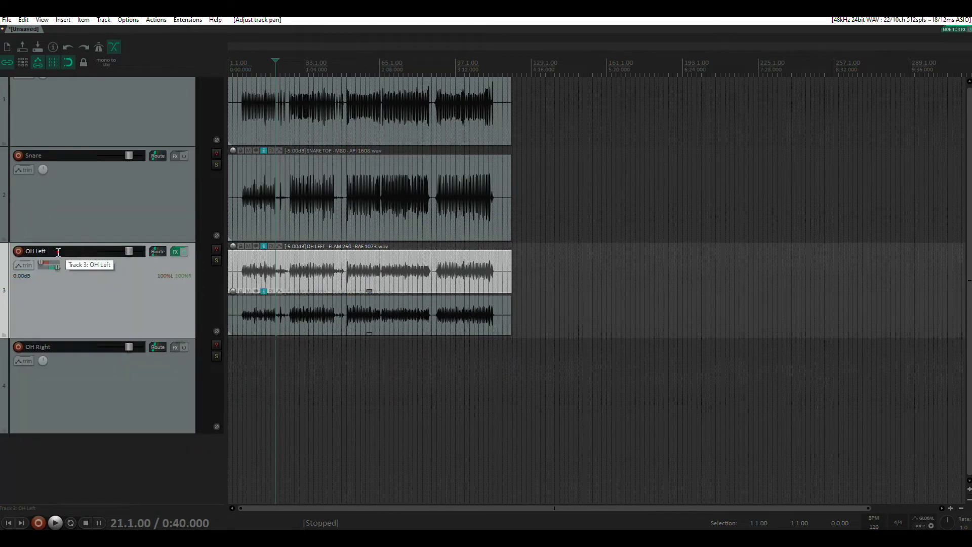
type("OH")
key("Return")
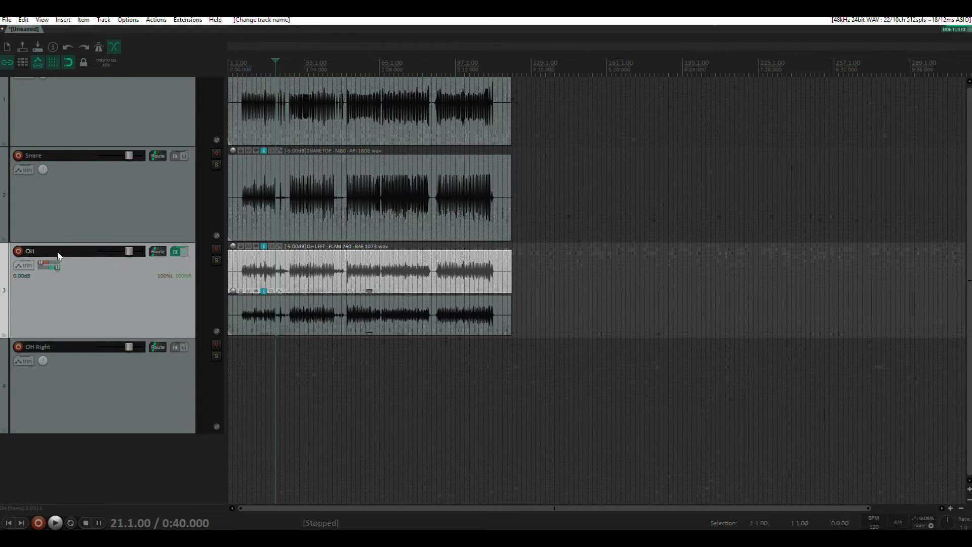
left_click(130, 384)
key("Delete")
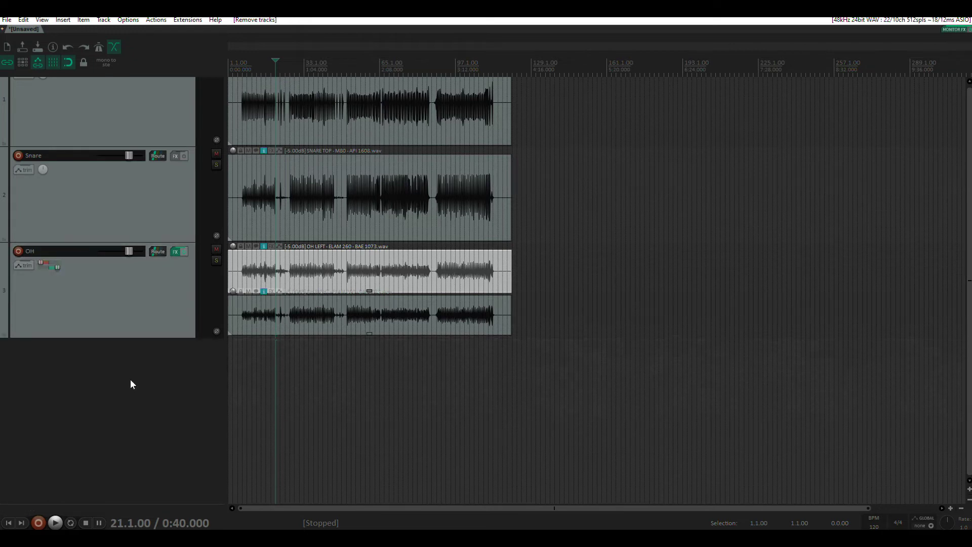
scroll(244, 201, "down", 2)
scroll(244, 206, "down", 1)
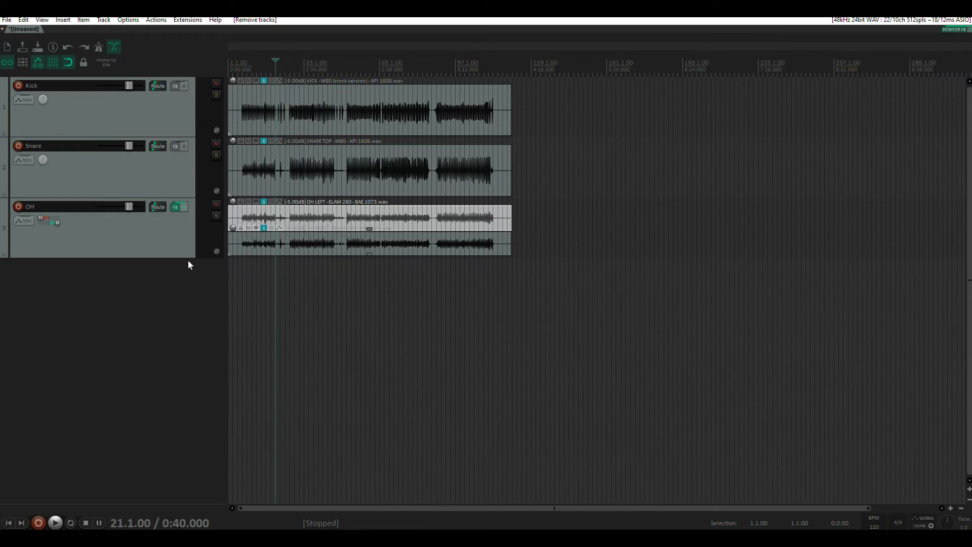
Undo the overhead edits back to separate, track-panned OH Left and OH right tracks, closing the empty FX chain window.
key("ctrl+t")
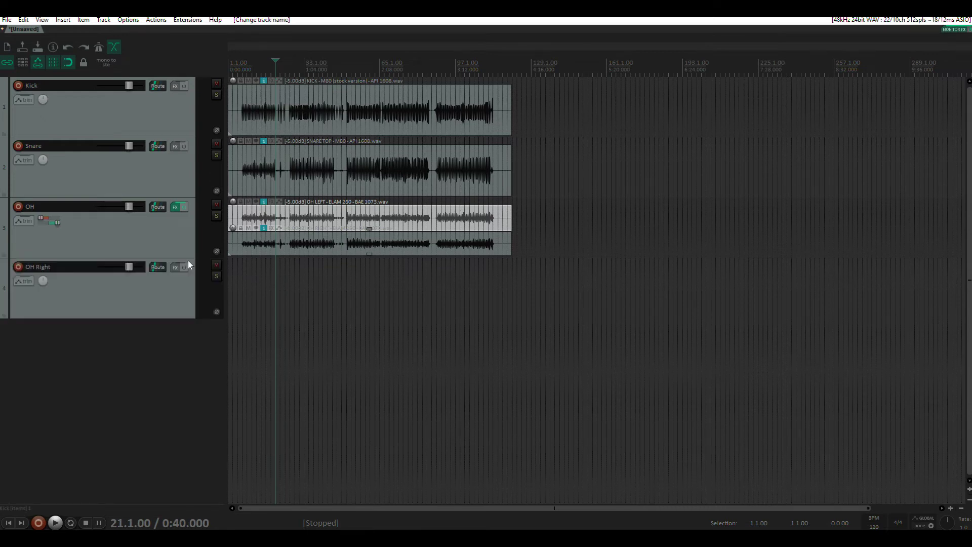
key("ctrl+z")
key("ctrl+z")
key("ctrl+z")
key("ctrl+z")
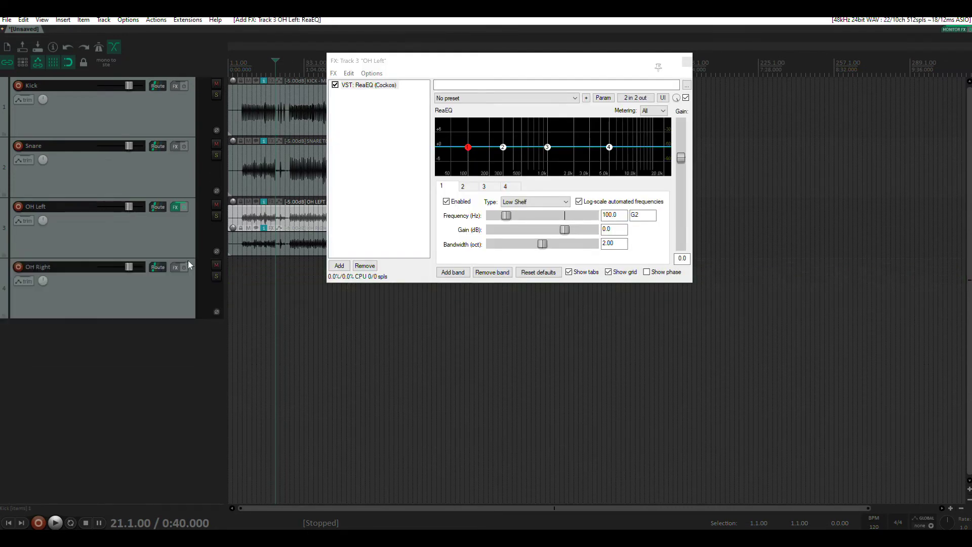
key("ctrl+z")
key("ctrl+z")
key("ctrl+z")
key("ctrl+z")
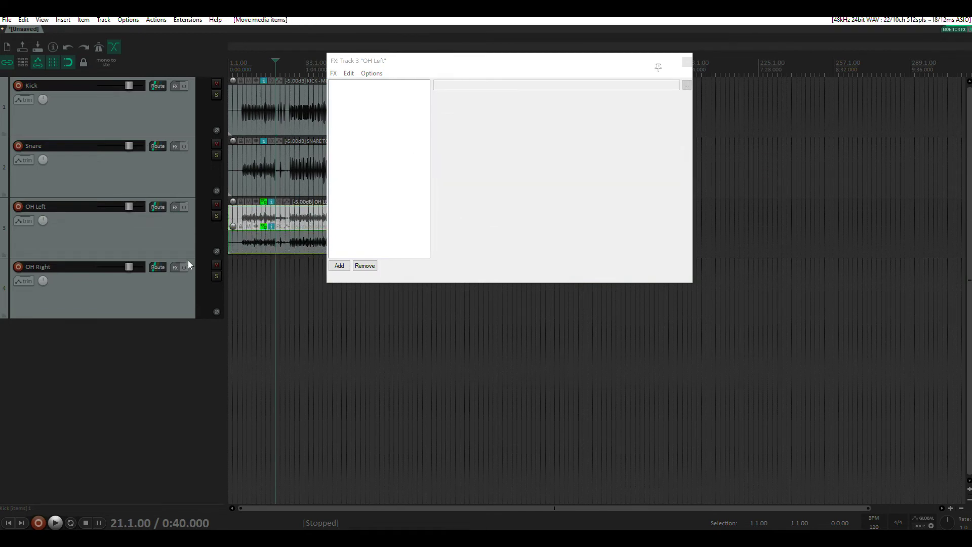
key("ctrl+z")
key("ctrl+z")
key("ctrl+z")
key("ctrl+z")
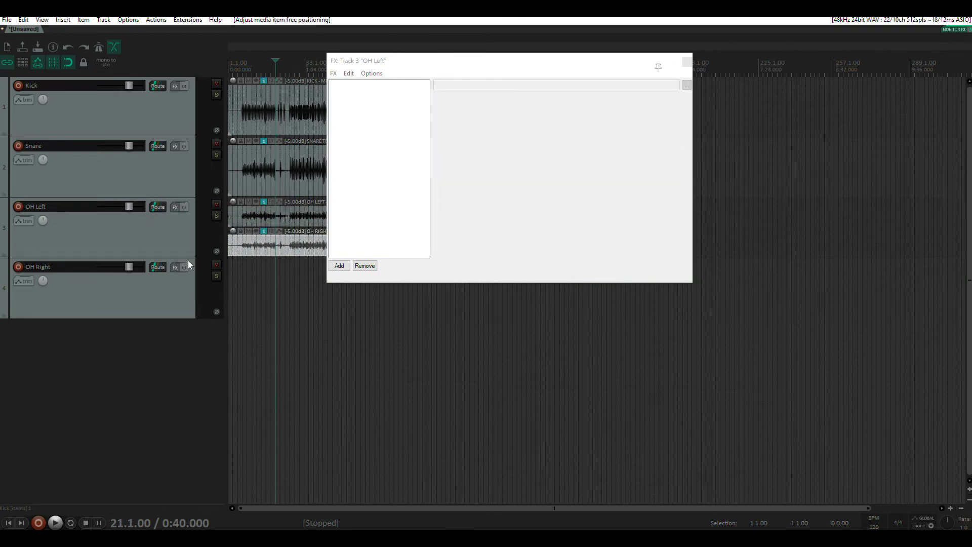
left_click(687, 63)
key("ctrl+z")
key("ctrl+z")
key("ctrl+z")
key("ctrl+z")
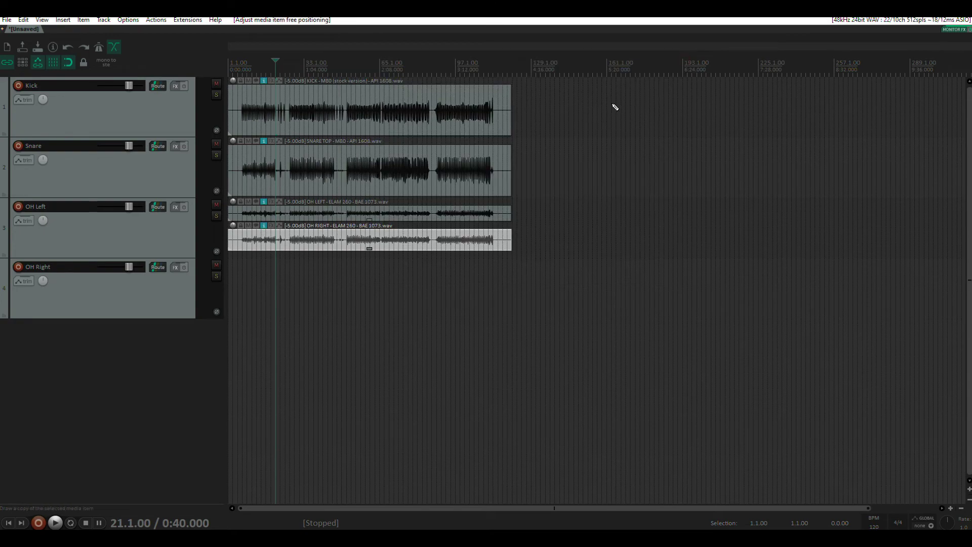
key("ctrl+z")
key("ctrl+z")
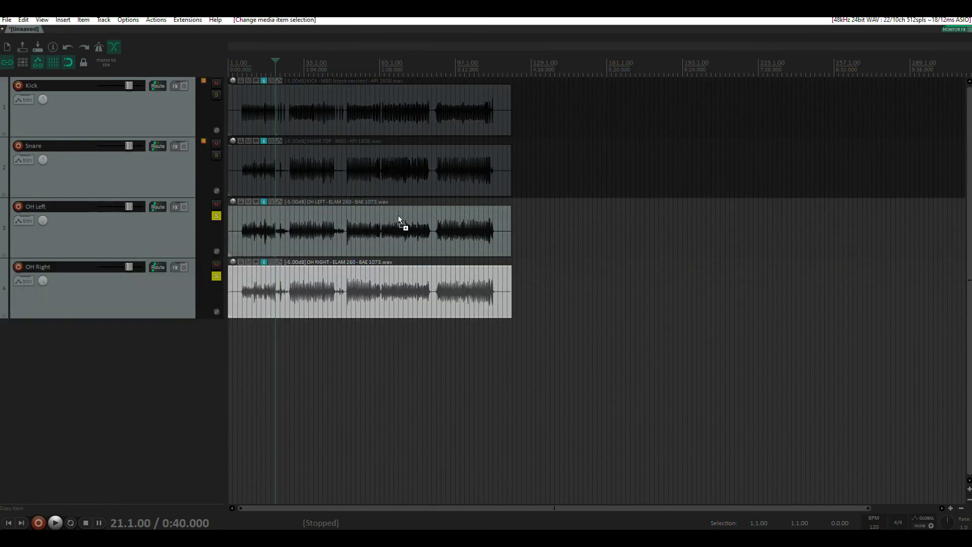
Deselect all tracks and media items, placing the edit cursor at 73.1.00.
left_click(187, 288)
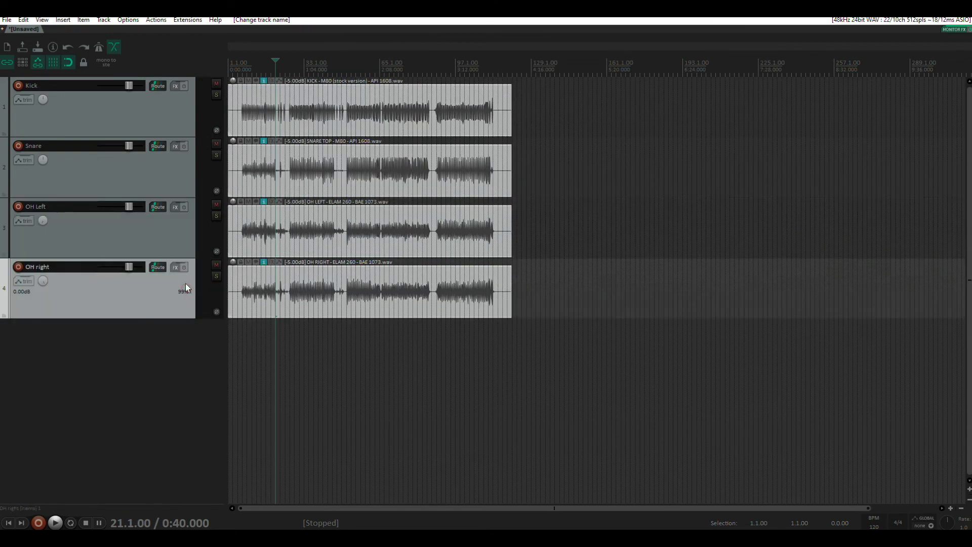
left_click(191, 254)
left_click(177, 390)
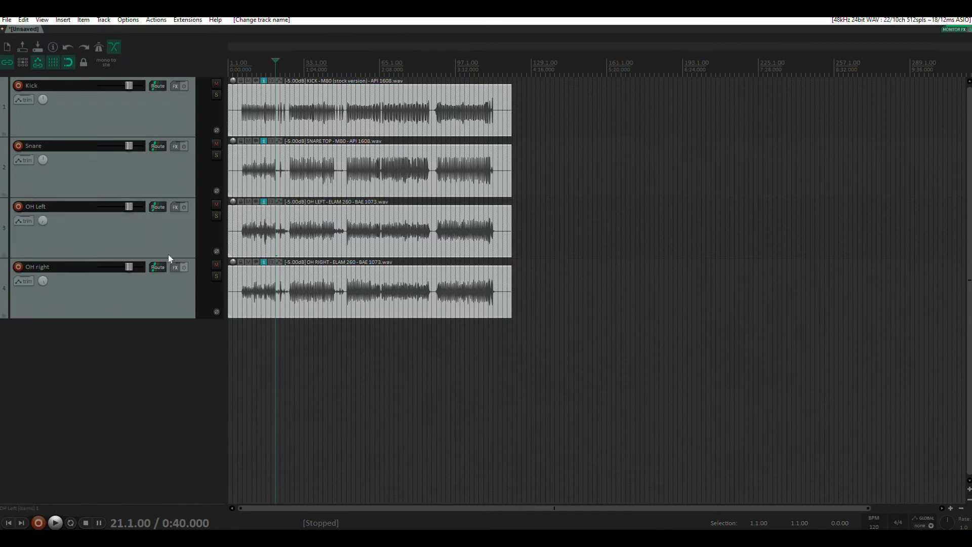
left_click(190, 268)
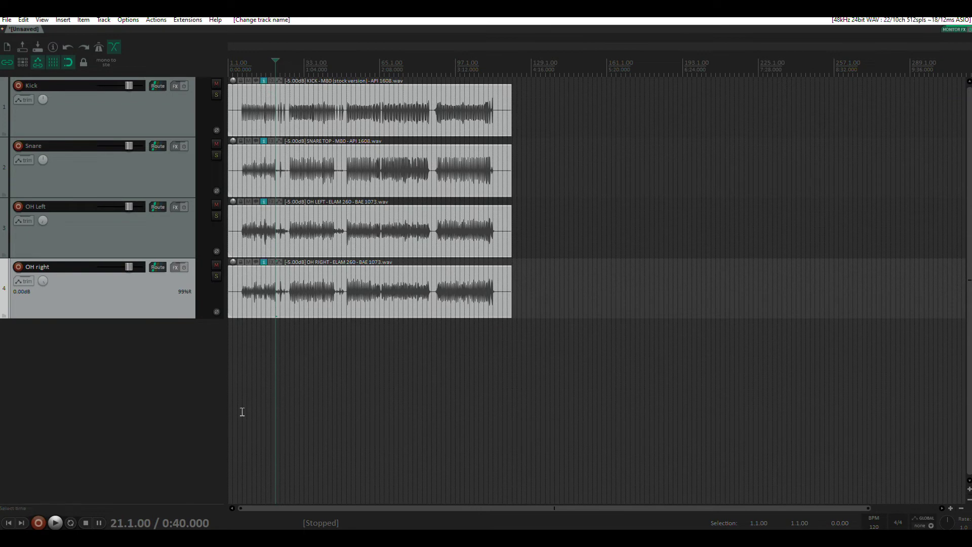
left_click(187, 400)
left_click(400, 370)
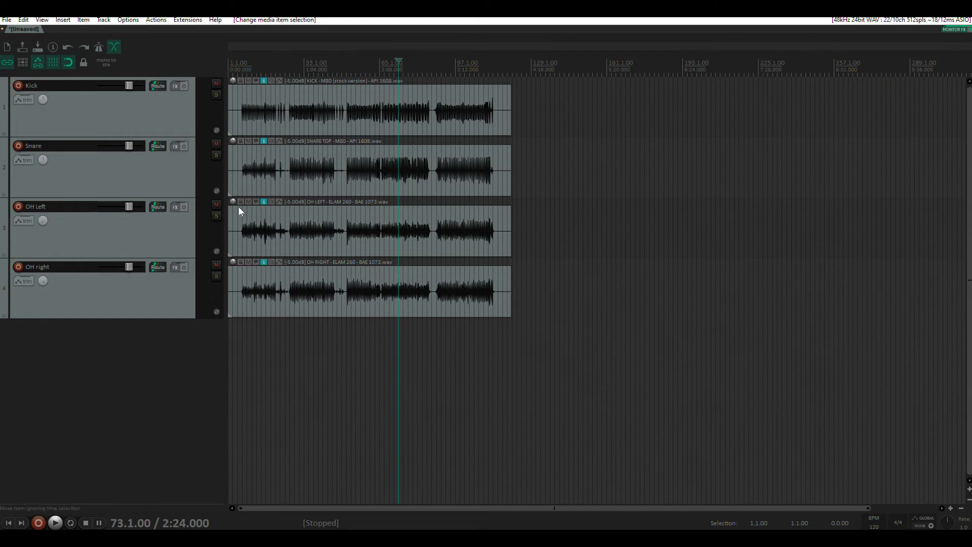
Import Dual Mono to Stereo.ini into the Main section of the Cycle Action editor and display the imported action's command list.
left_click(192, 21)
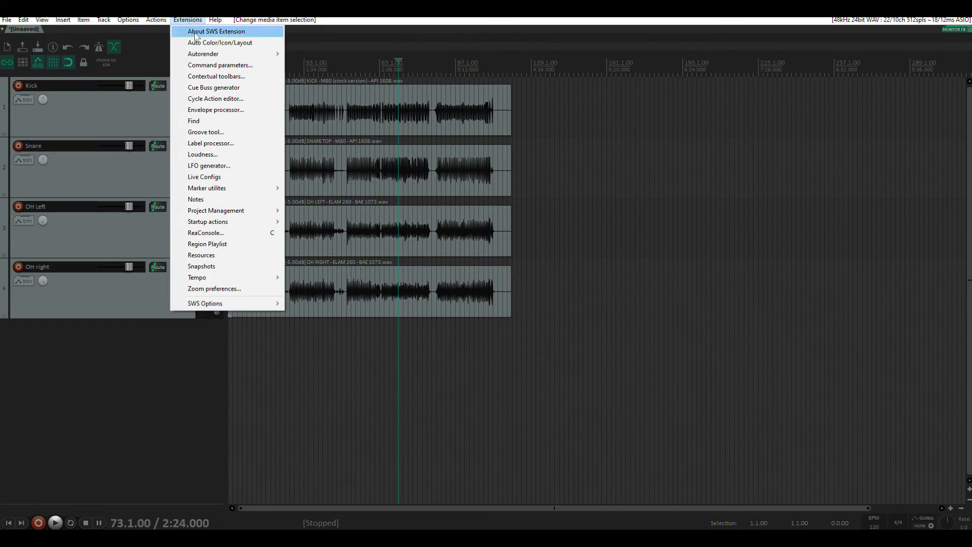
left_click(211, 99)
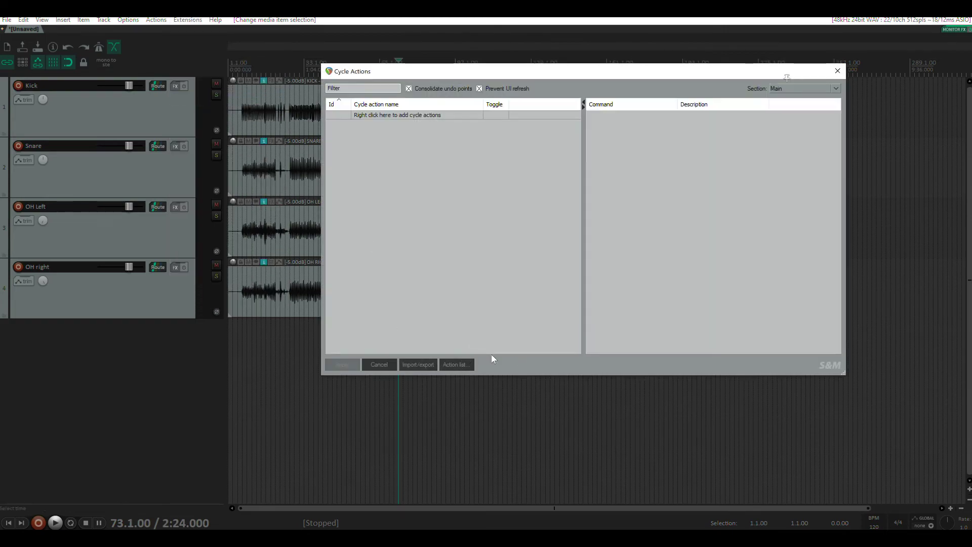
left_click(410, 367)
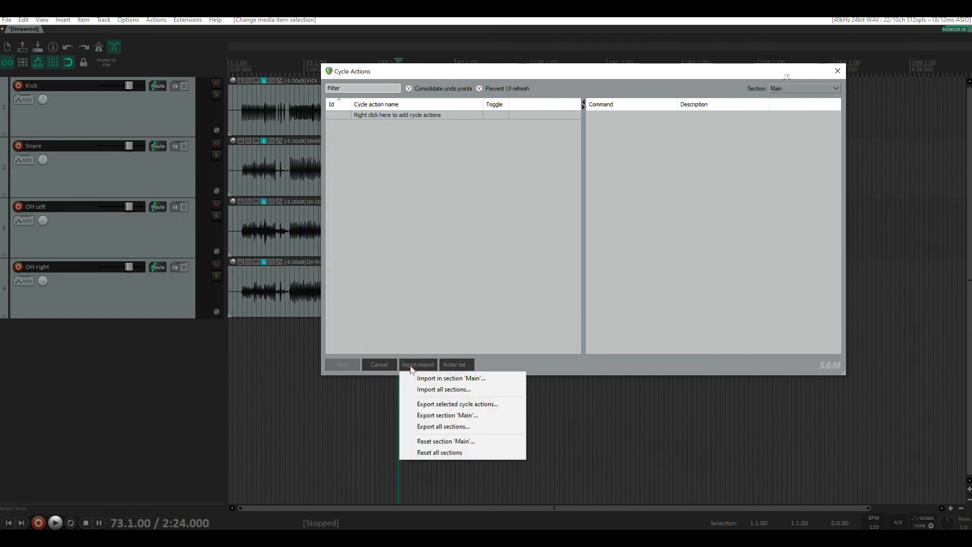
left_click(436, 379)
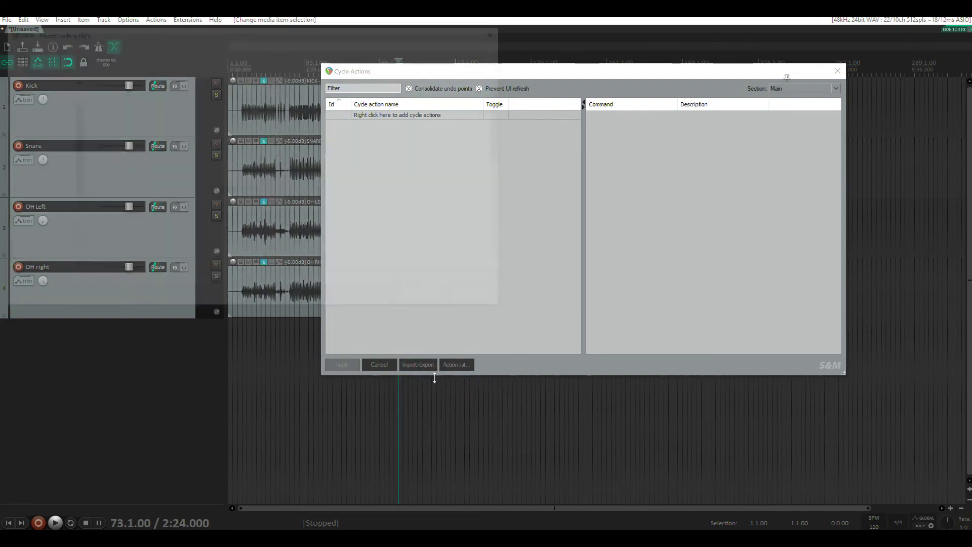
scroll(175, 228, "down", 4)
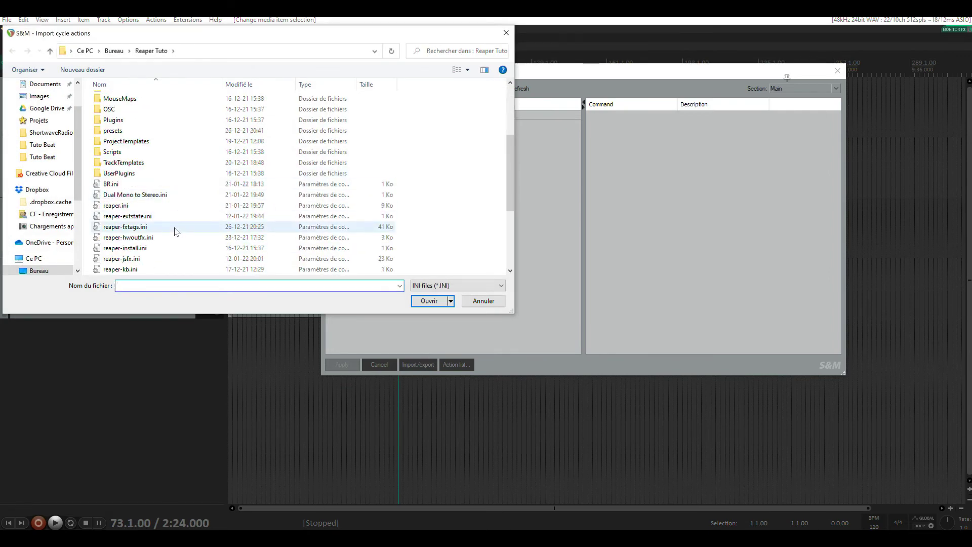
left_click(152, 197)
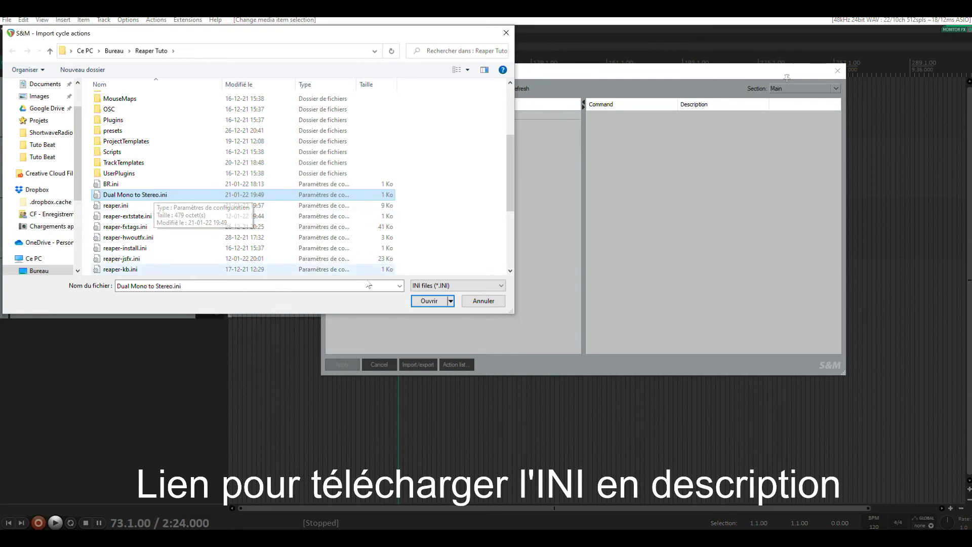
left_click(429, 301)
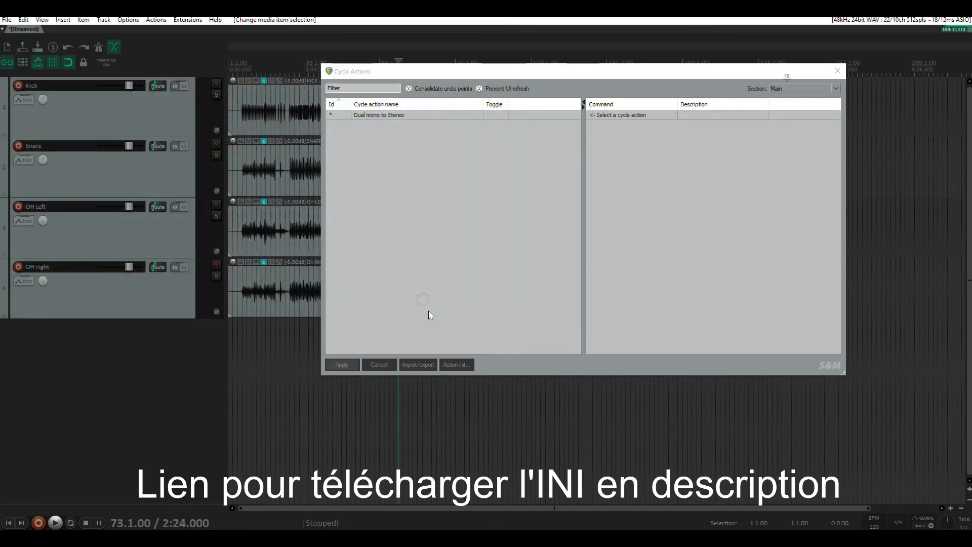
left_click(372, 115)
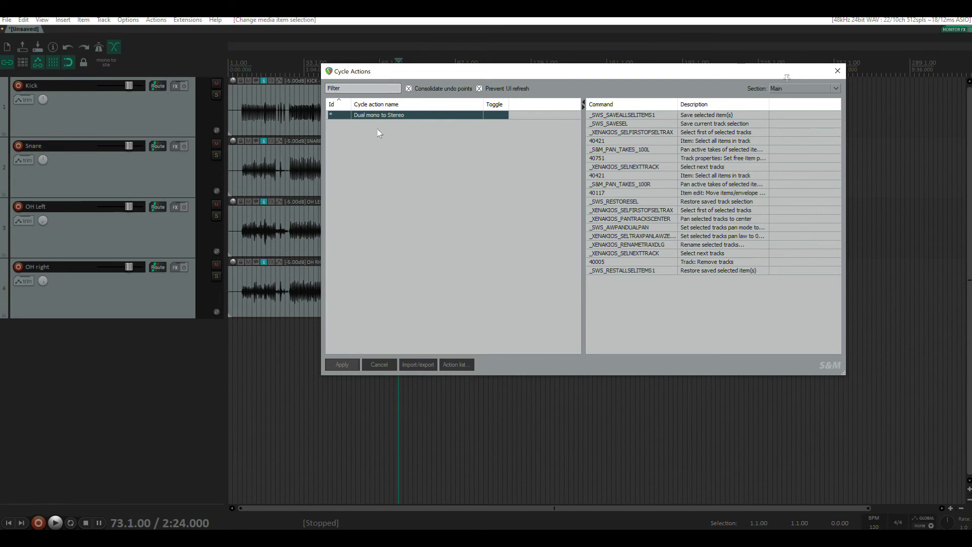
left_click(188, 20)
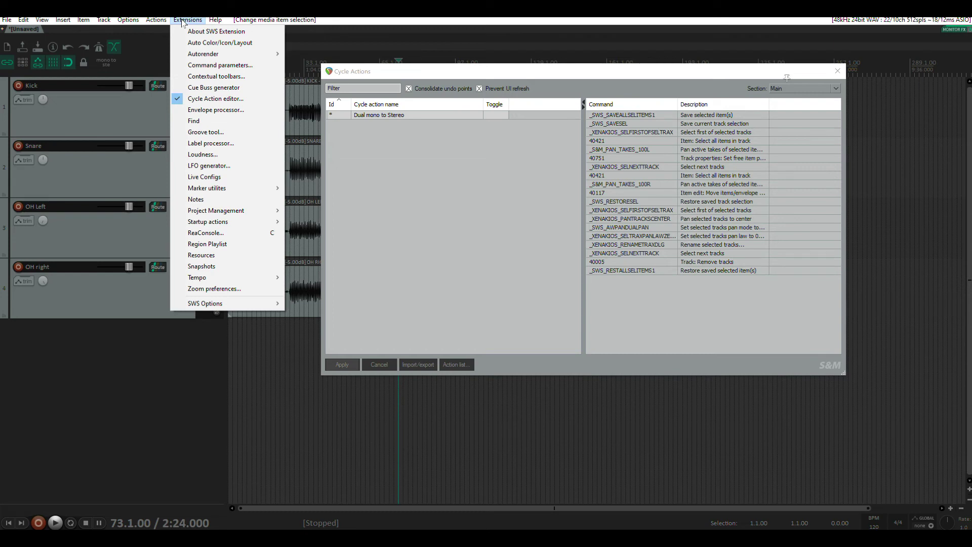
Check the SWS extension's version information and apply the imported Dual mono to Stereo cycle action, closing the cycle action editor.
left_click(216, 31)
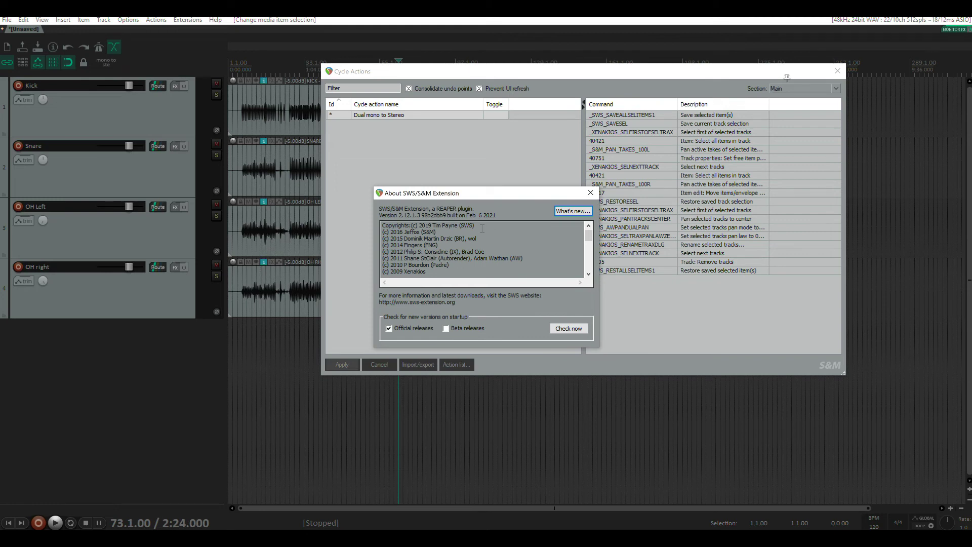
key("Escape")
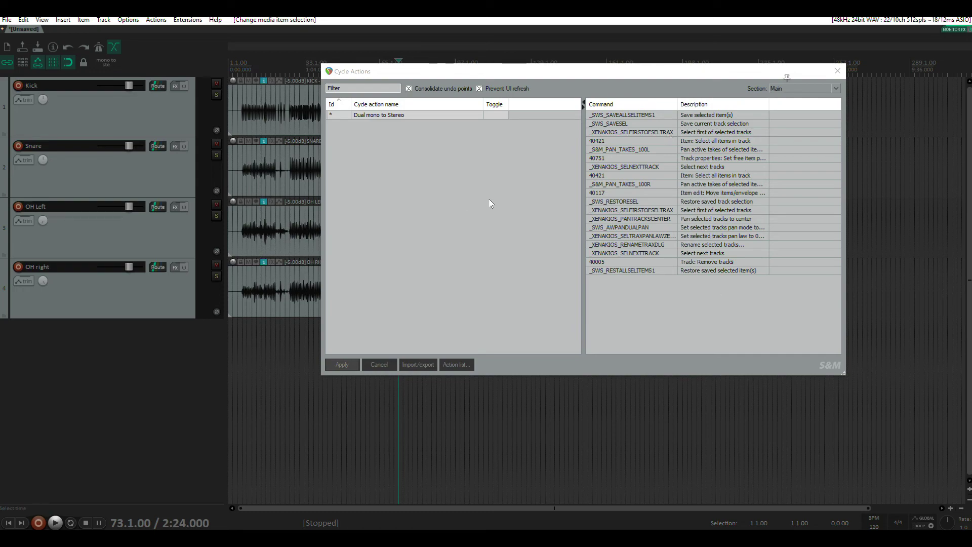
left_click(354, 365)
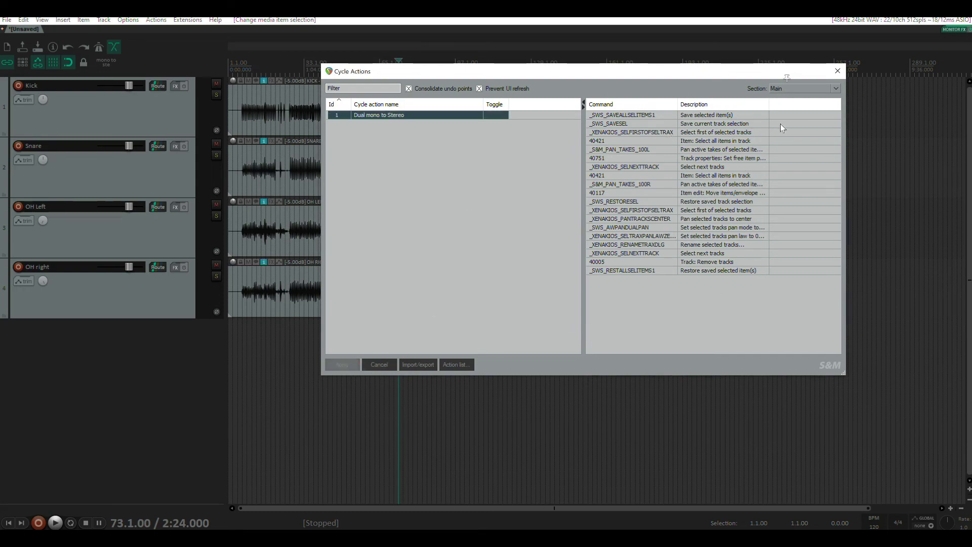
left_click(838, 71)
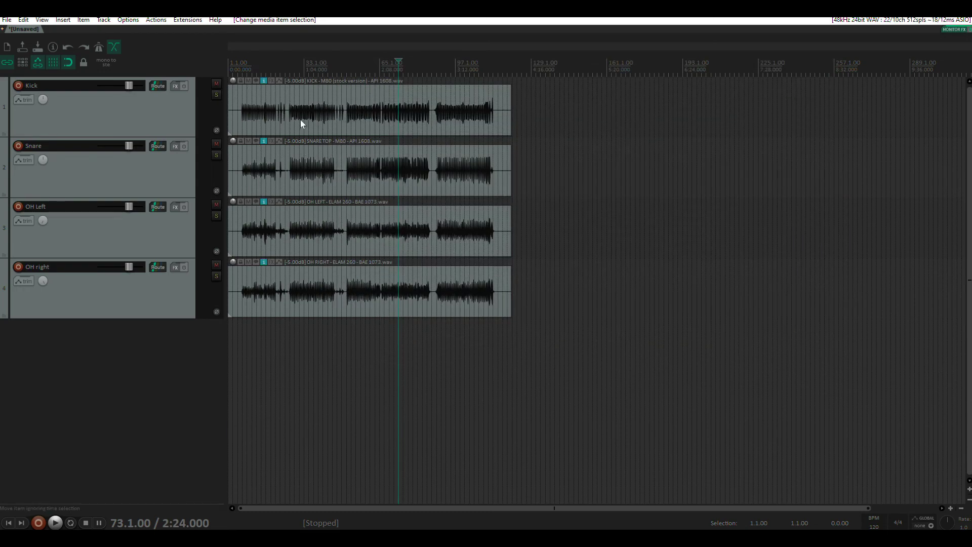
Filter the action list by "dual", select Dual mono to Stereo, and move the list clear of the tracks.
left_click(156, 19)
left_click(169, 34)
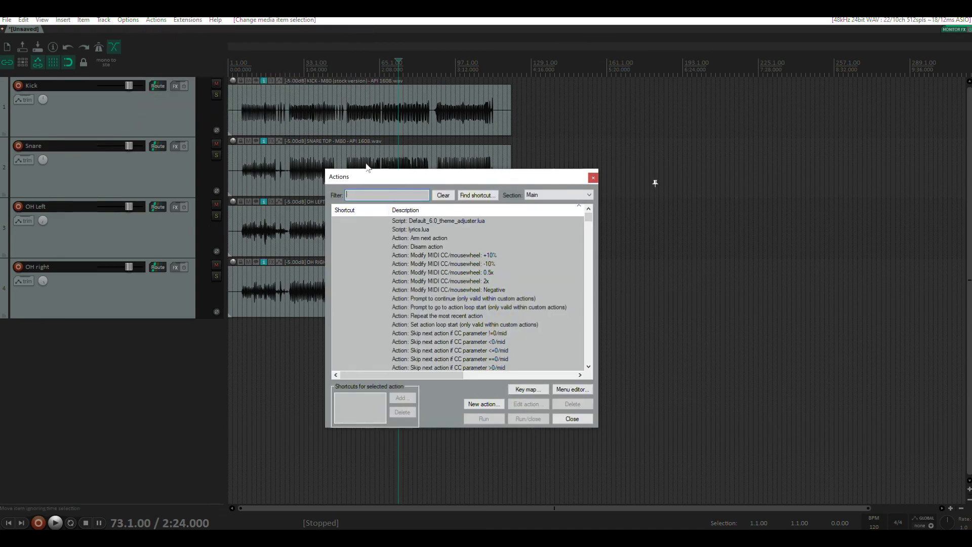
type("dual")
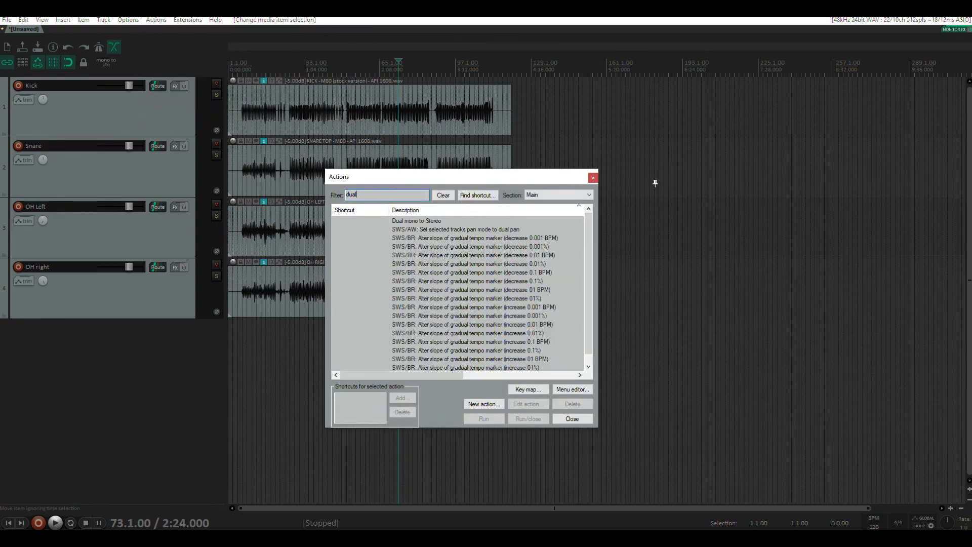
left_click(420, 221)
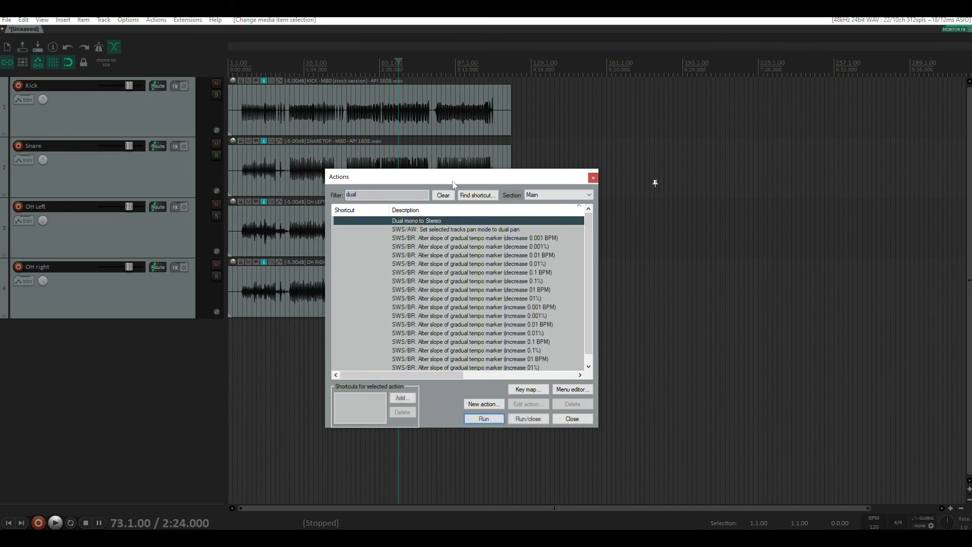
left_click_drag(452, 177, 578, 141)
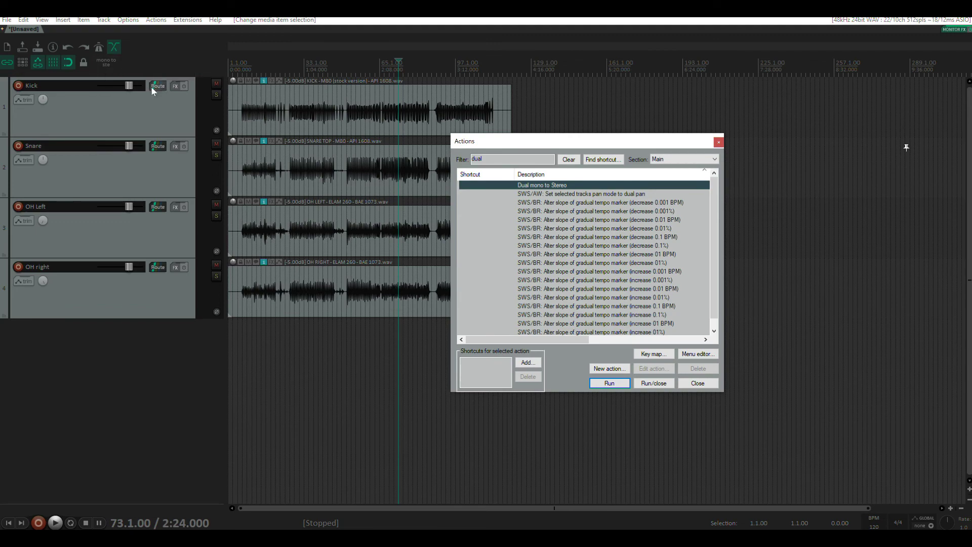
Open the main toolbar for customization and remove its existing mono to ste button.
right_click(147, 65)
left_click(185, 104)
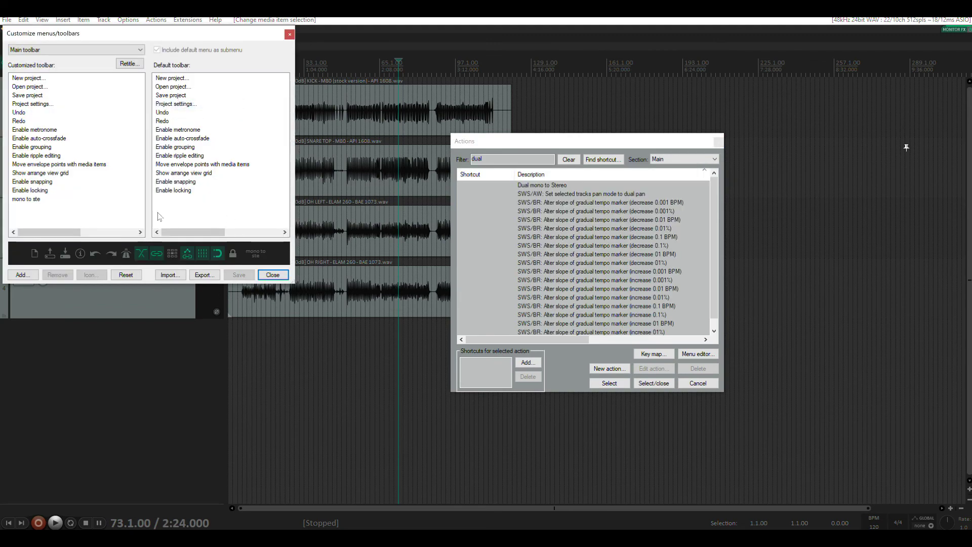
left_click(42, 201)
right_click(43, 201)
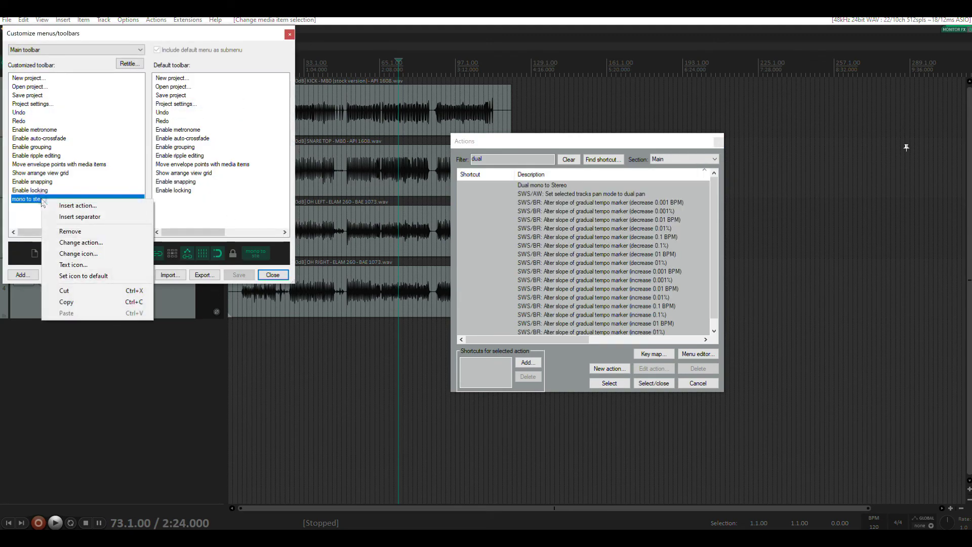
left_click(61, 233)
Add the Dual mono to Stereo action to the customized main toolbar.
left_click(22, 275)
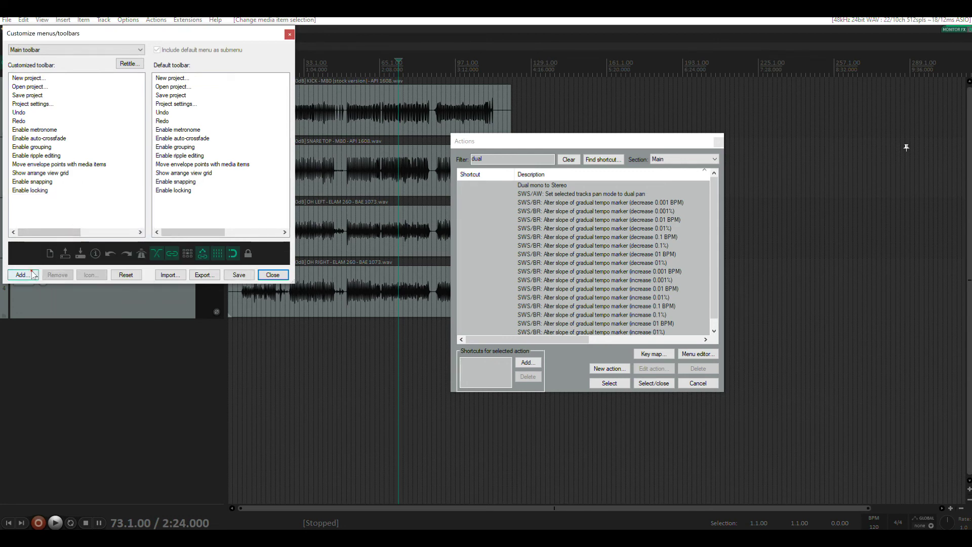
left_click(532, 186)
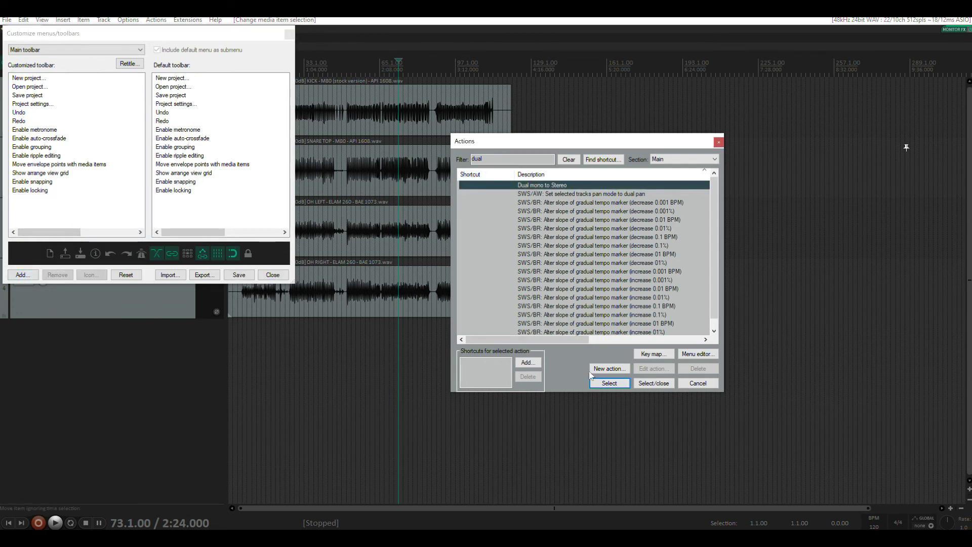
left_click(609, 383)
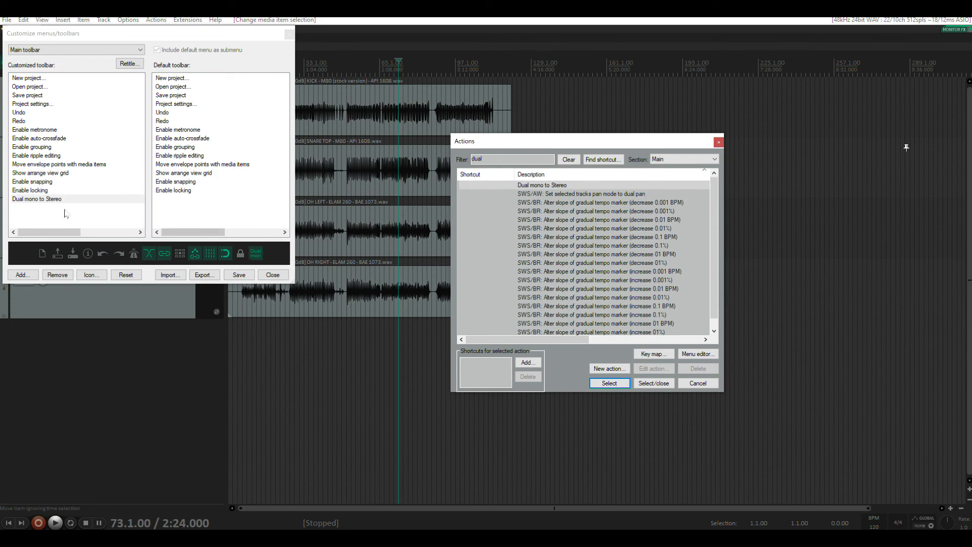
Give the Dual mono to Stereo button a double-width text icon, save the toolbar, and close the customization and action list windows.
right_click(46, 199)
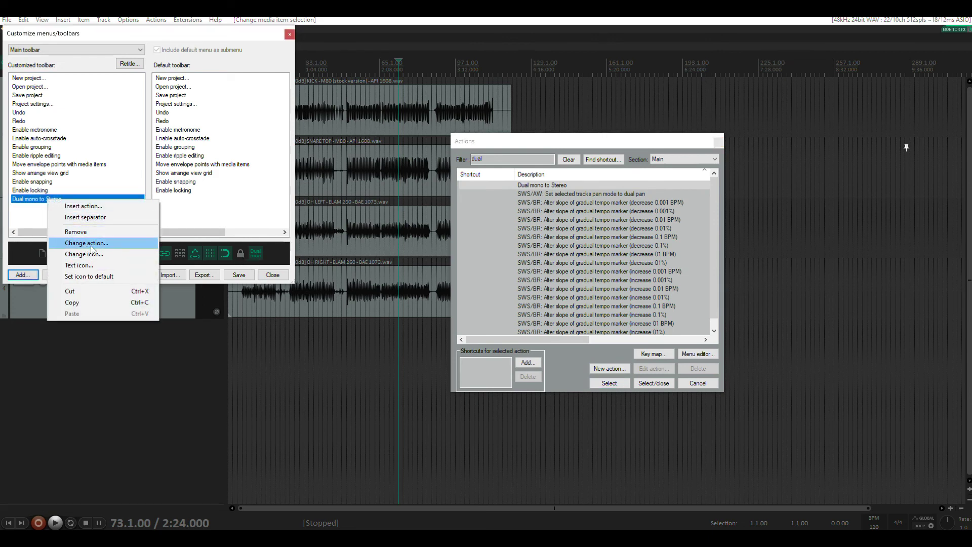
left_click(81, 265)
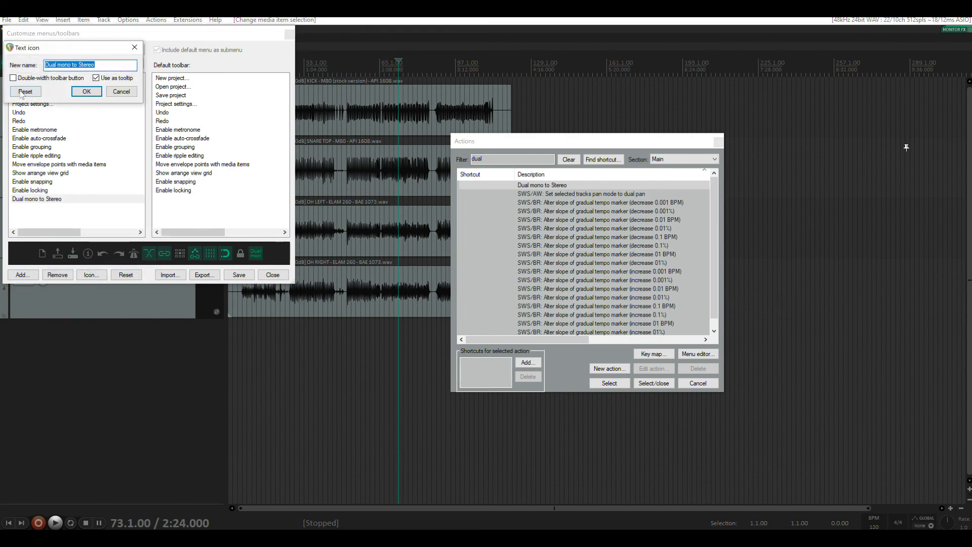
left_click(84, 93)
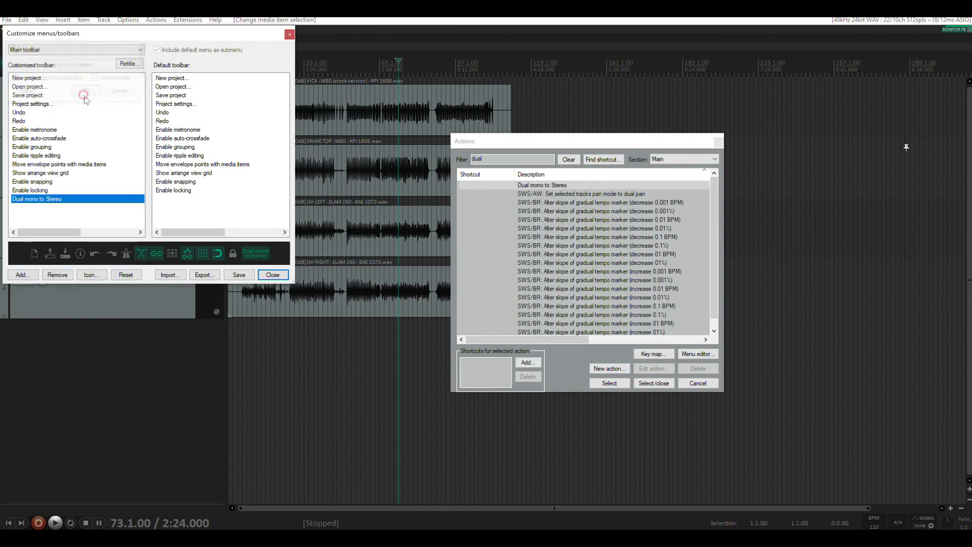
left_click(239, 275)
left_click(274, 275)
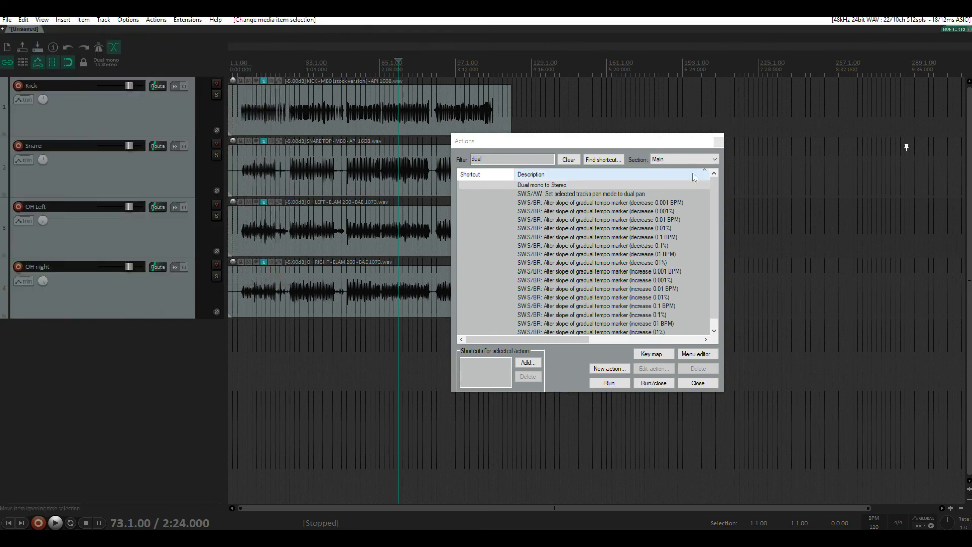
left_click(719, 141)
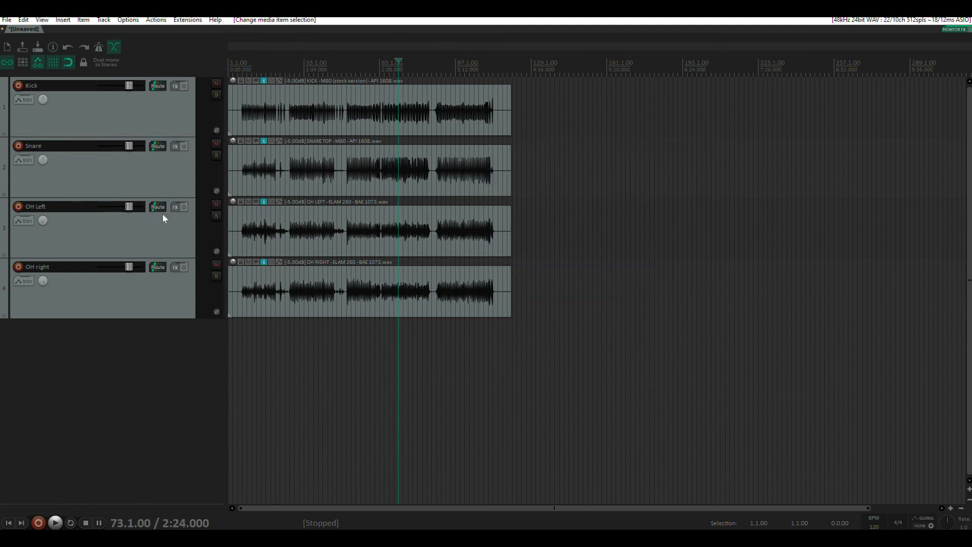
Run Dual mono to Stereo on the OH Left and OH right tracks, naming the combined track OH's.
left_click(180, 240)
left_click(168, 289, "ctrl")
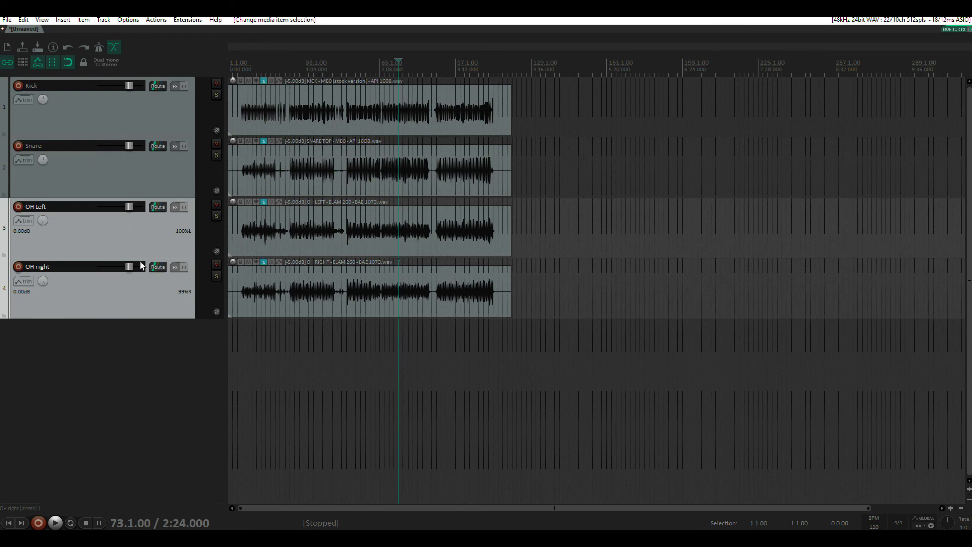
left_click(106, 69)
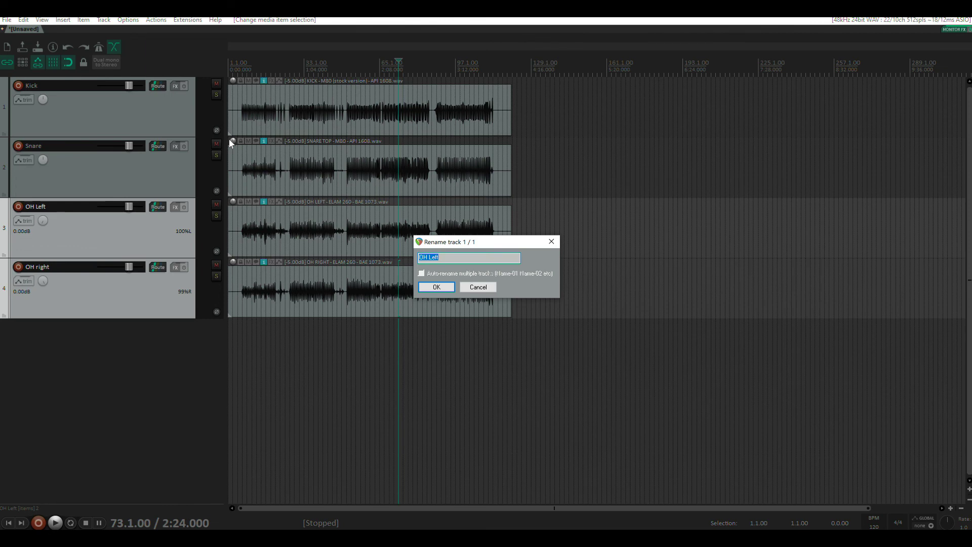
type("OH's")
key("Return")
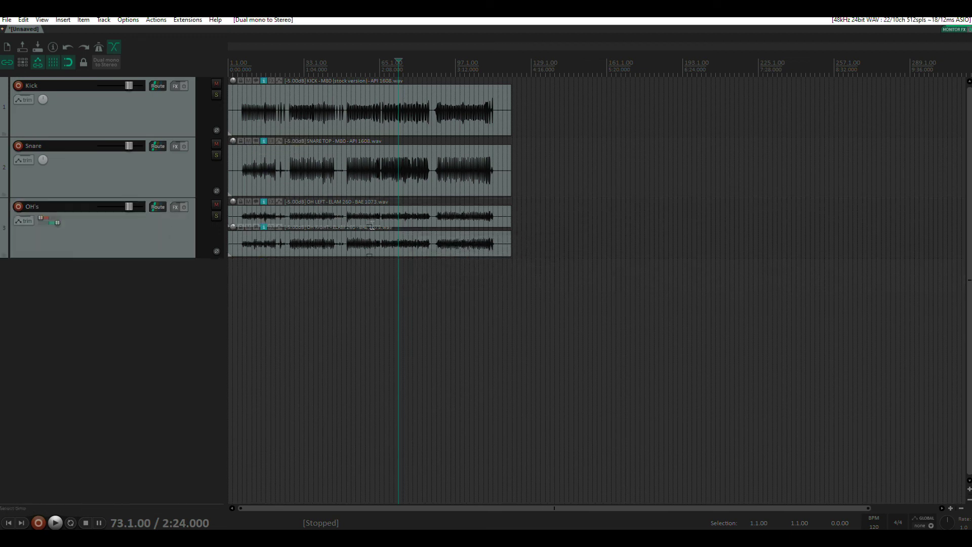